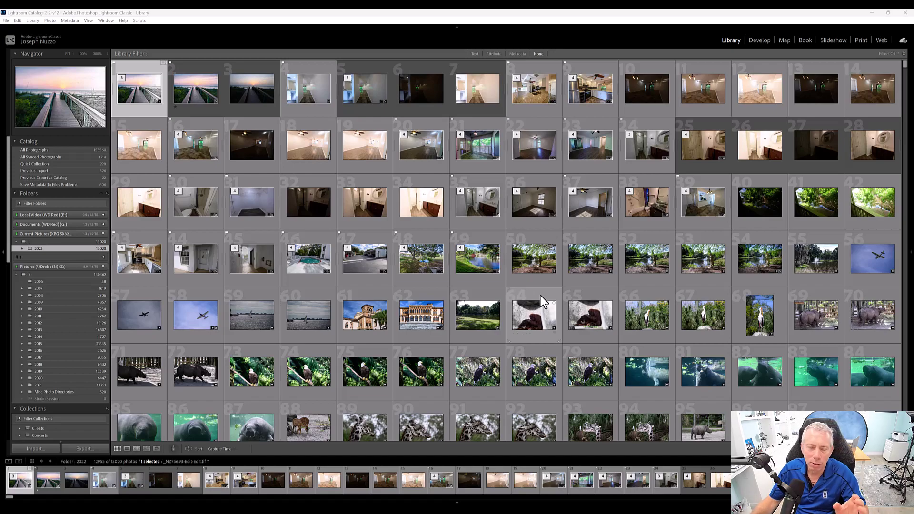
- Open Excire's Search by Keyword from the Library Plug-in Extras
left_click(32, 20)
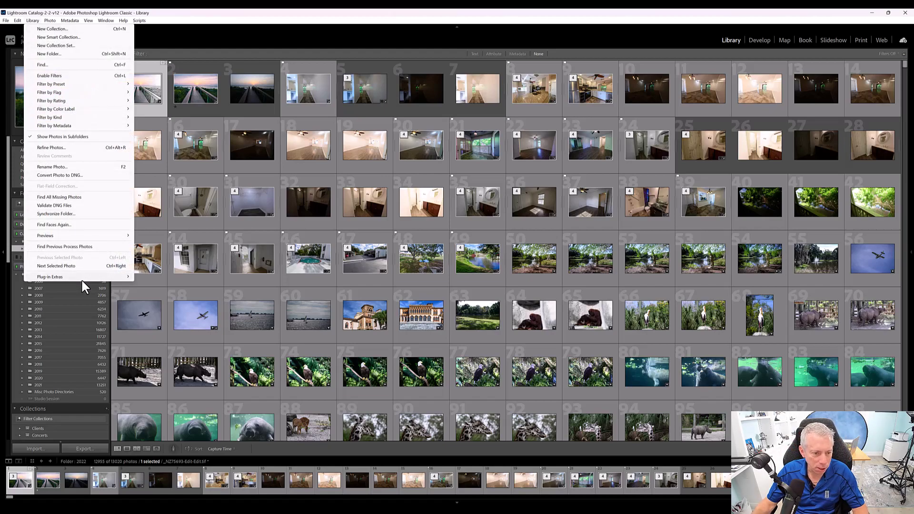
mouse_move(82, 276)
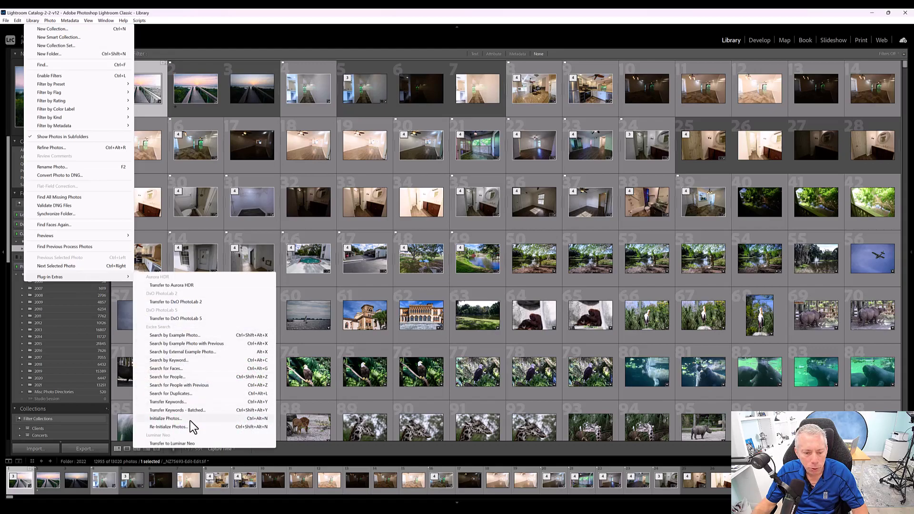
left_click(189, 361)
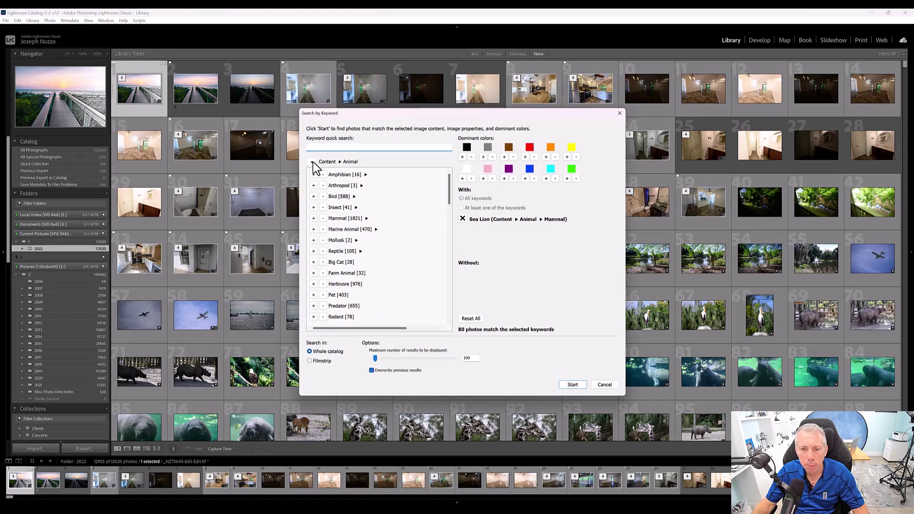
- Browse the keyword tree through Content, Animal, Amphibian and Marine Animal
left_click(312, 162)
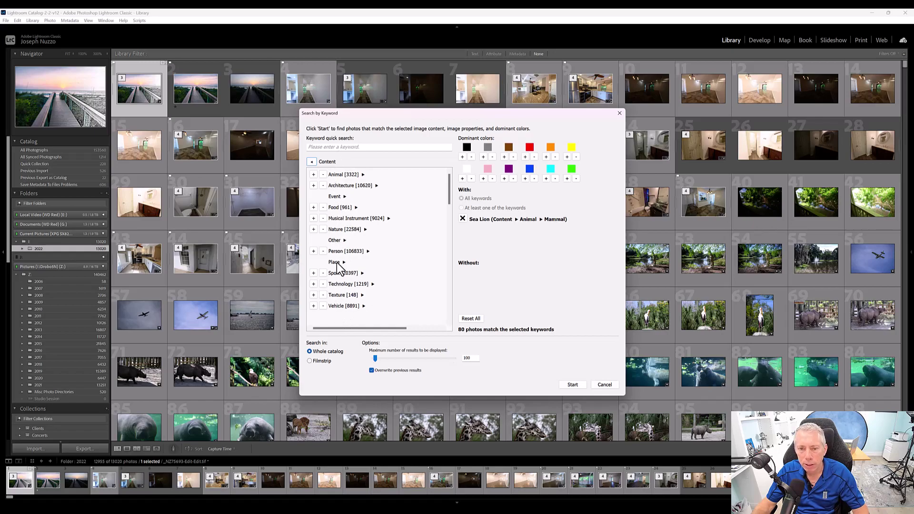
left_click(363, 175)
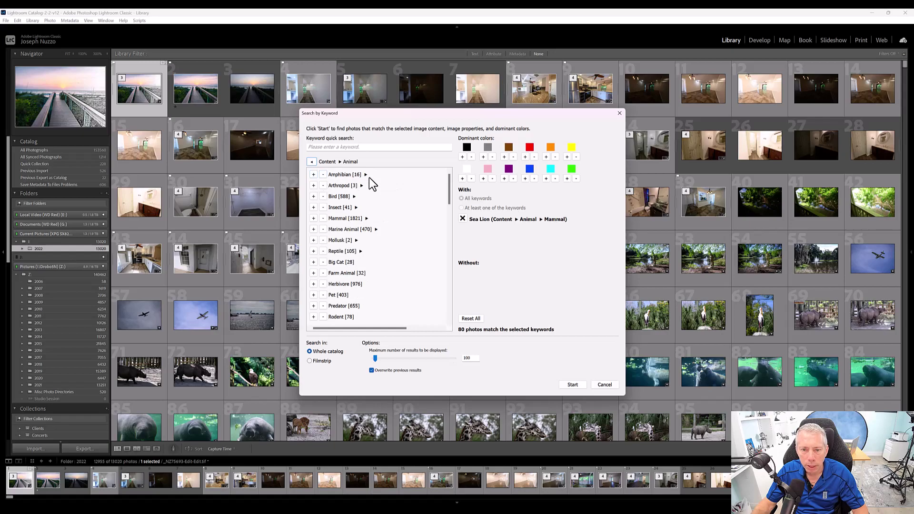
left_click(365, 175)
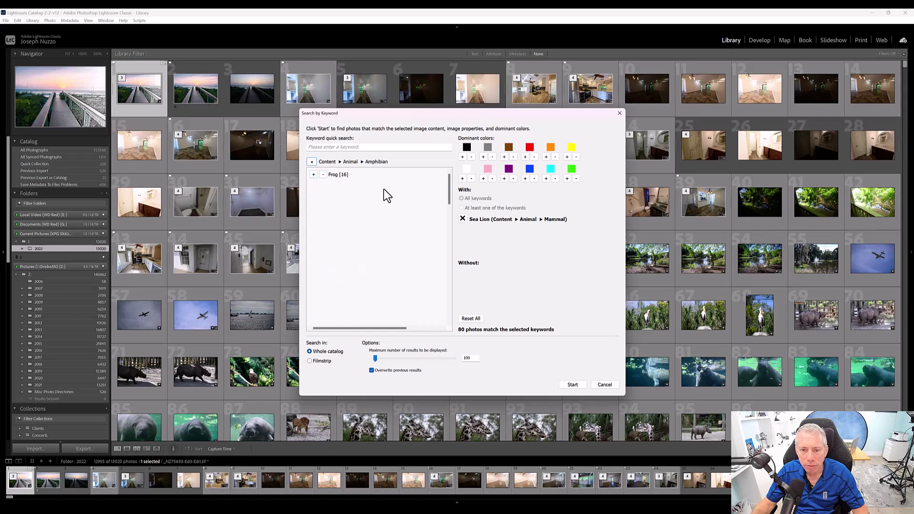
left_click(311, 162)
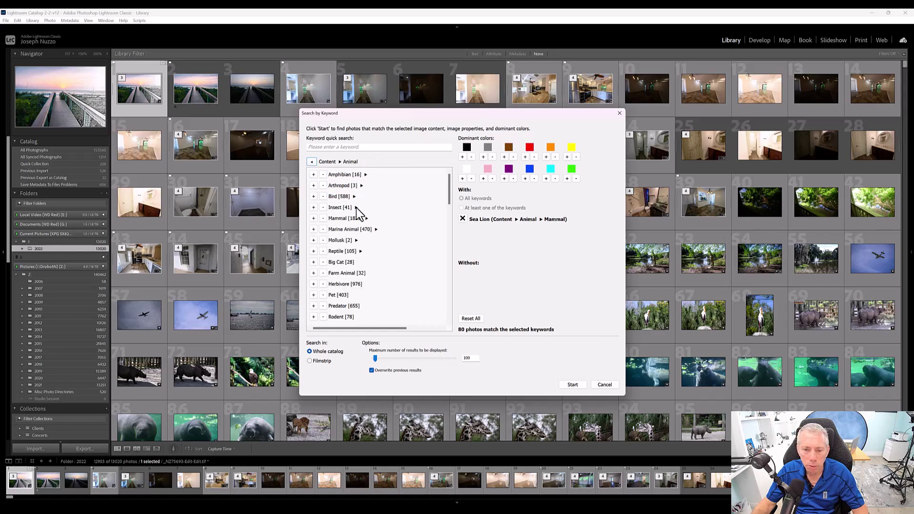
left_click(376, 229)
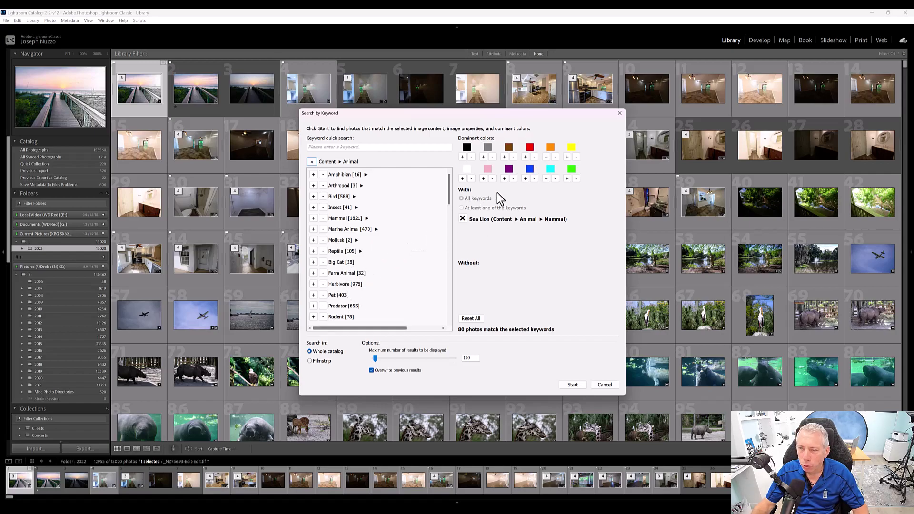
- Add gray as a colour criterion, then remove both Sea Lion and gray
left_click(483, 157)
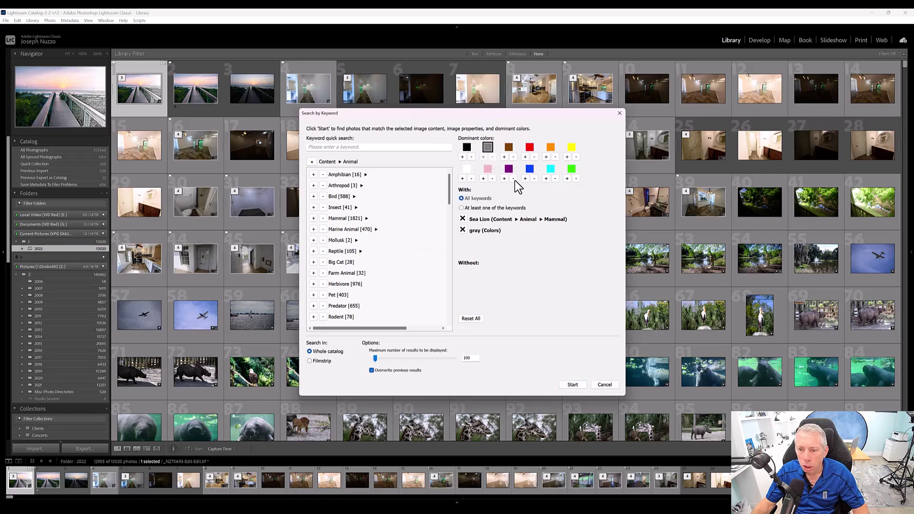
left_click(462, 219)
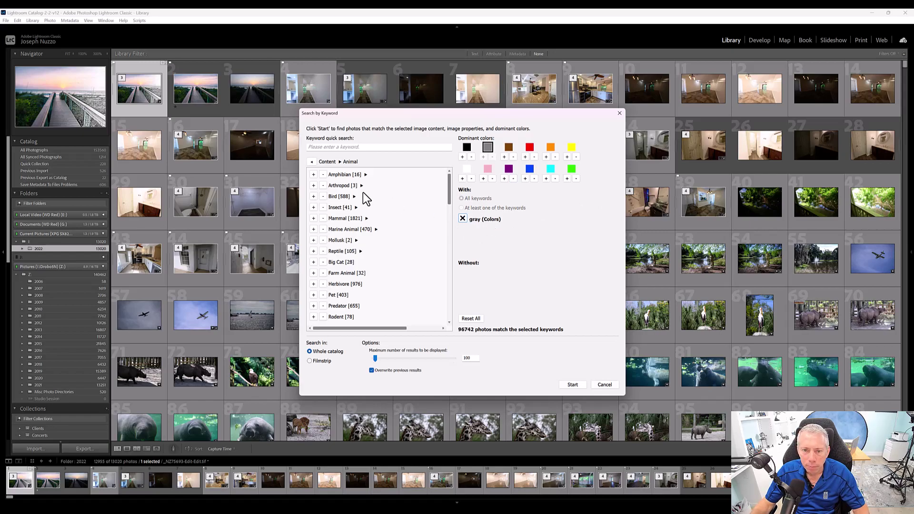
left_click(462, 220)
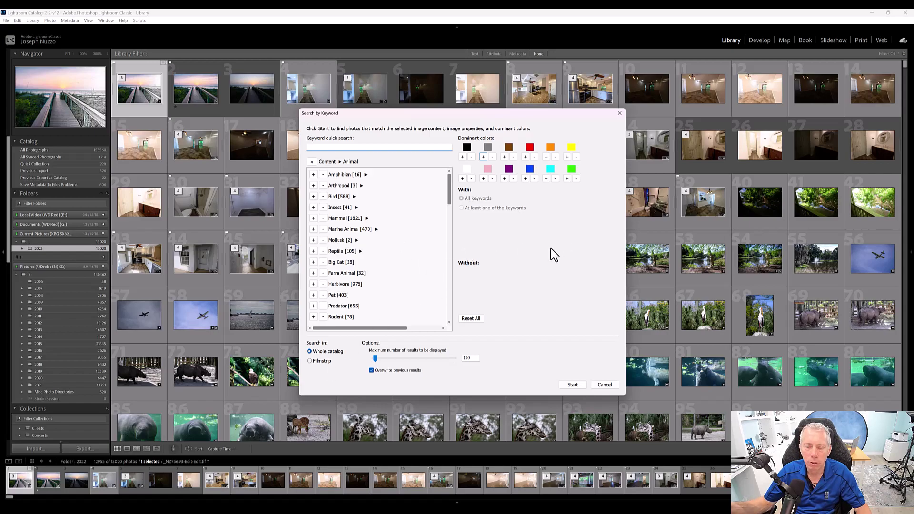
- Search 'sea', require Sea Lion with blue as dominant colour, and run the search
type("sea lion")
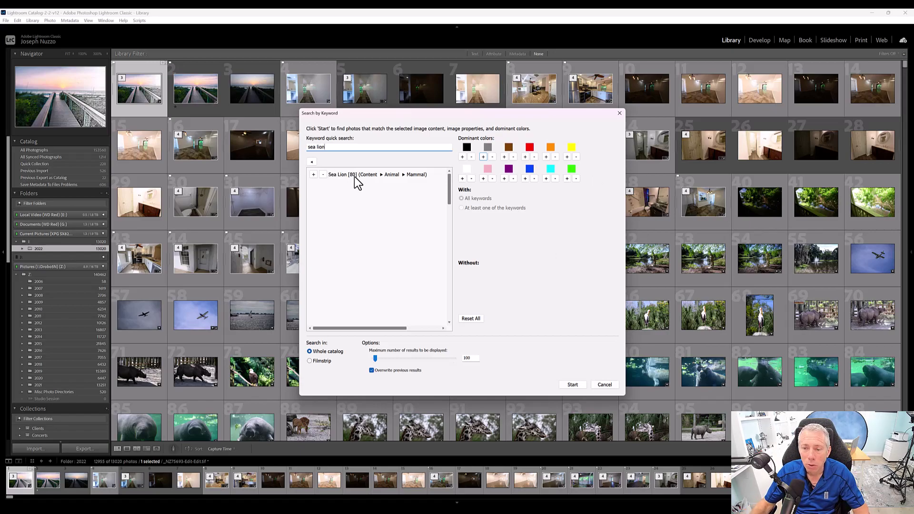
left_click(314, 174)
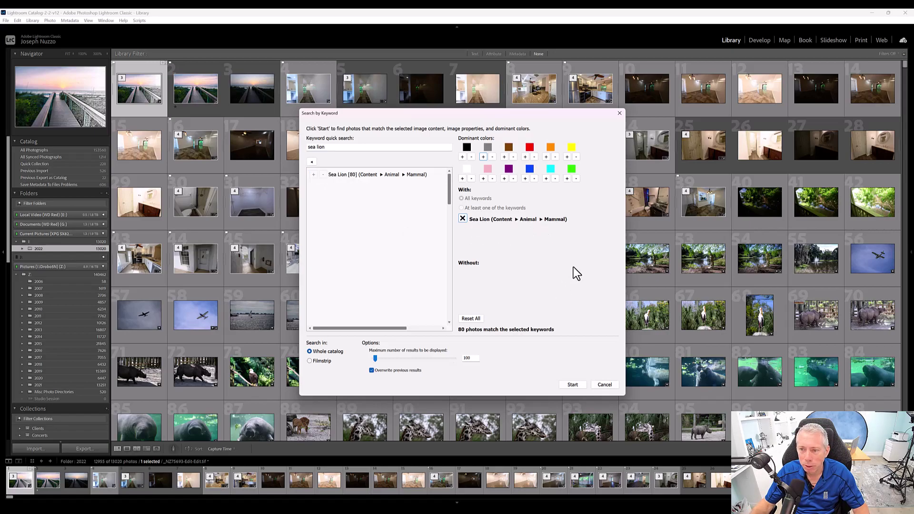
left_click(525, 178)
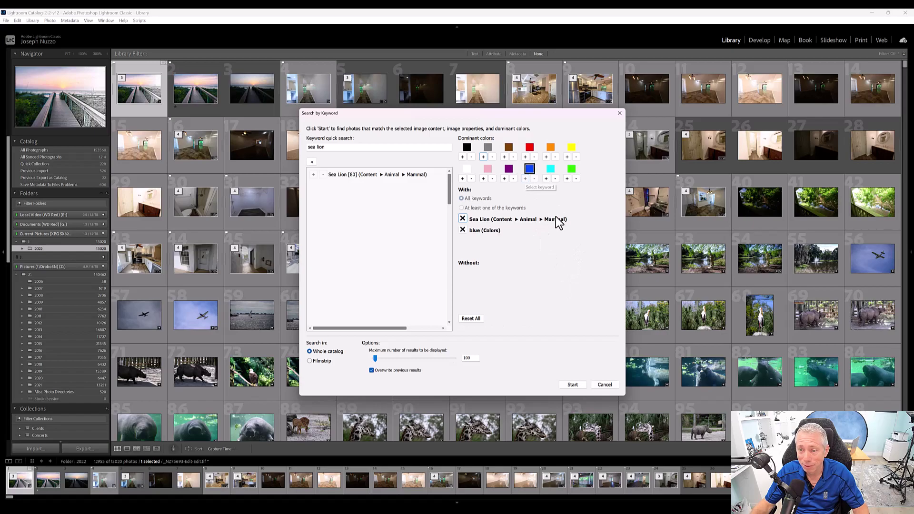
left_click(573, 384)
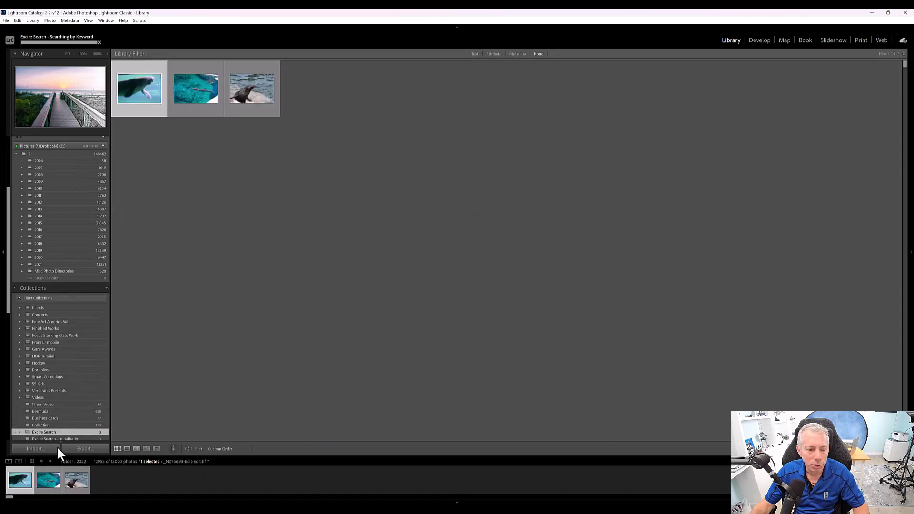
- View the first result large and step through to the sea lion photo _Z627553.NEF
left_click(36, 431)
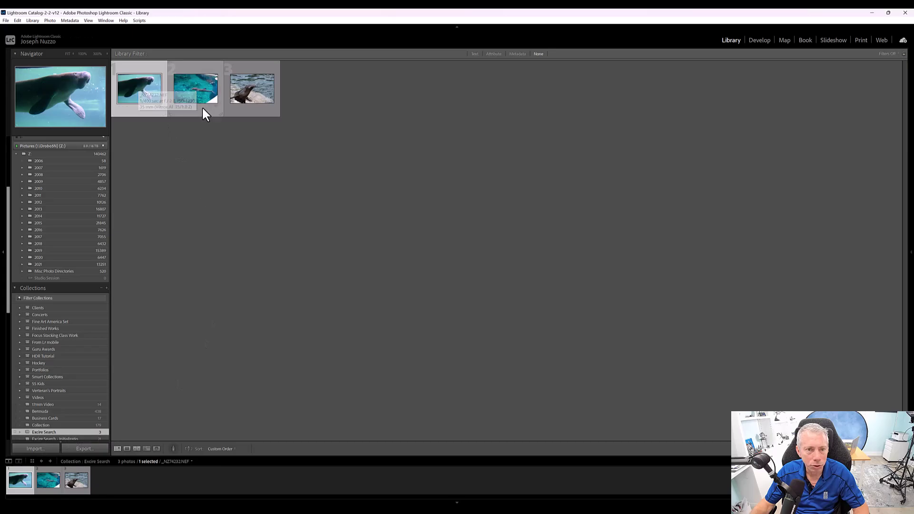
double_click(150, 95)
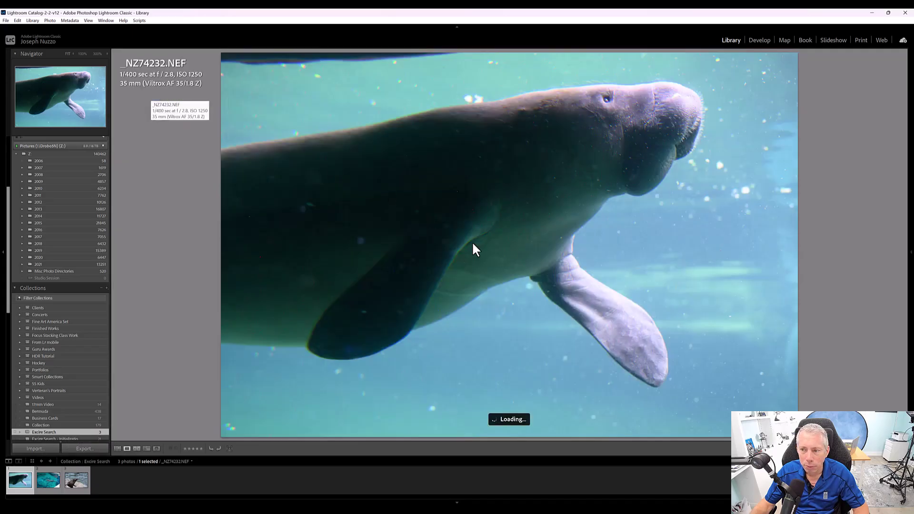
key("Right")
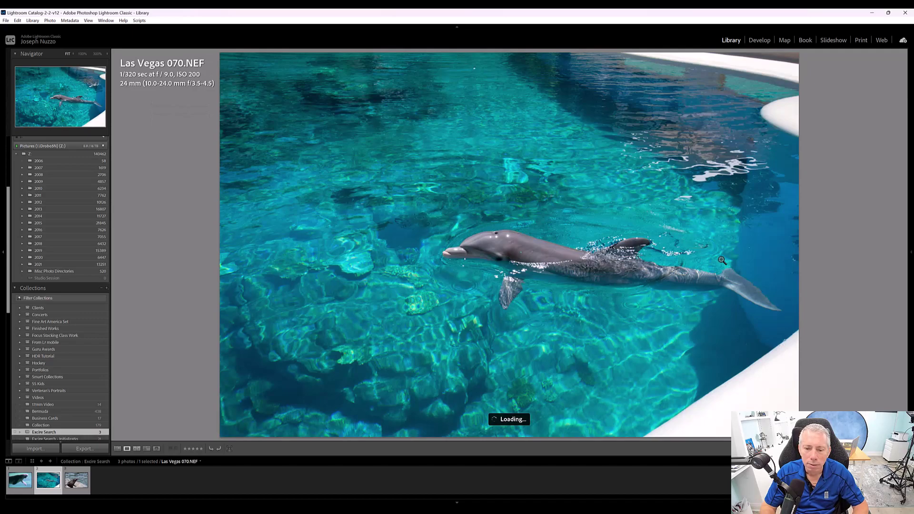
key("Right")
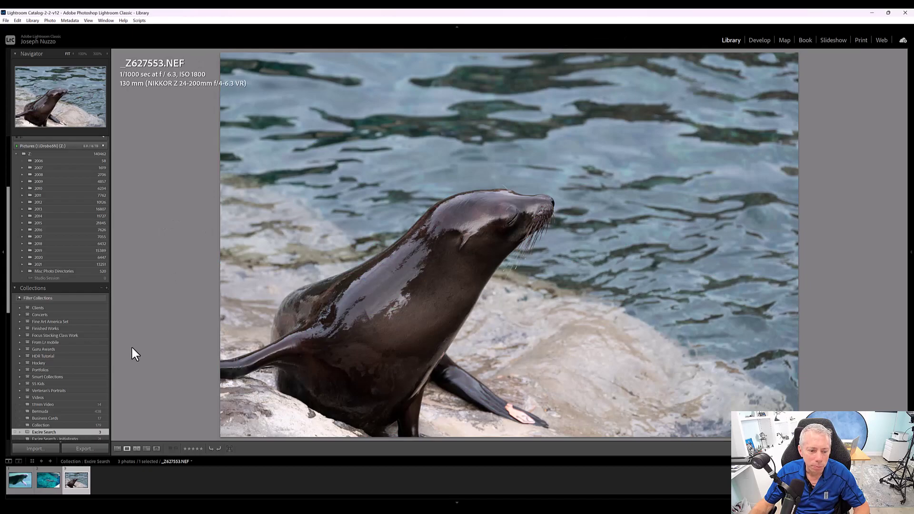
- Reopen Search by Keyword, drop the blue criterion, and rerun for Sea Lion only
left_click(15, 20)
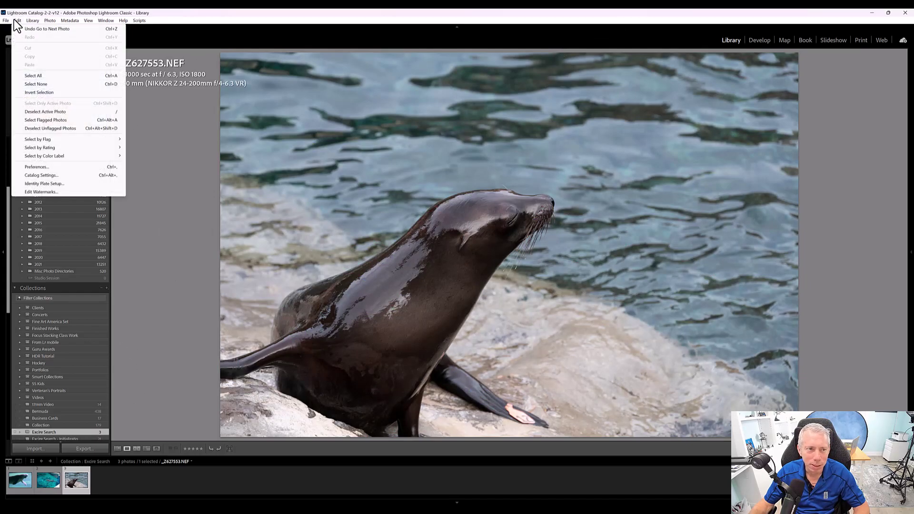
mouse_move(25, 24)
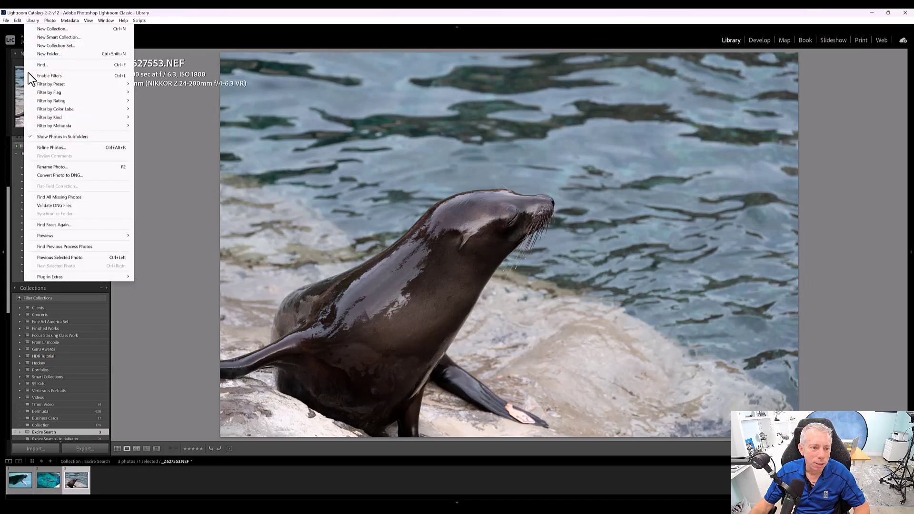
mouse_move(88, 277)
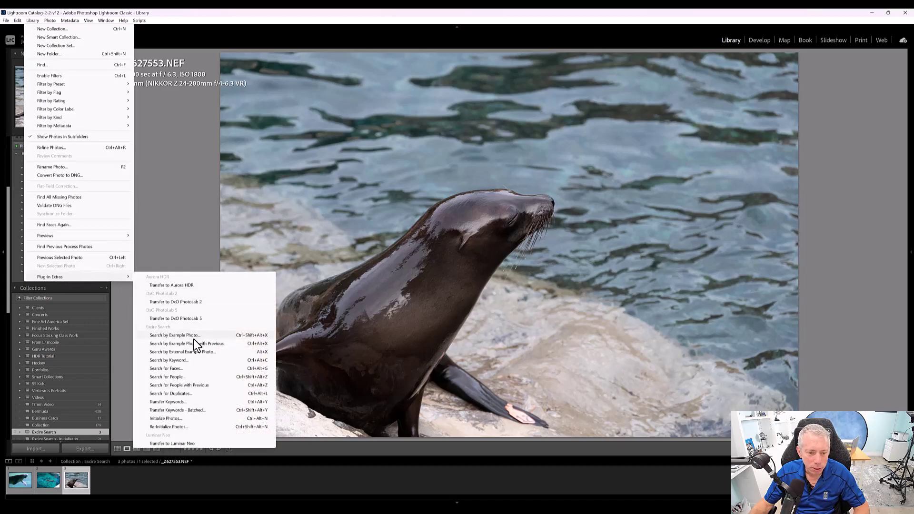
left_click(195, 360)
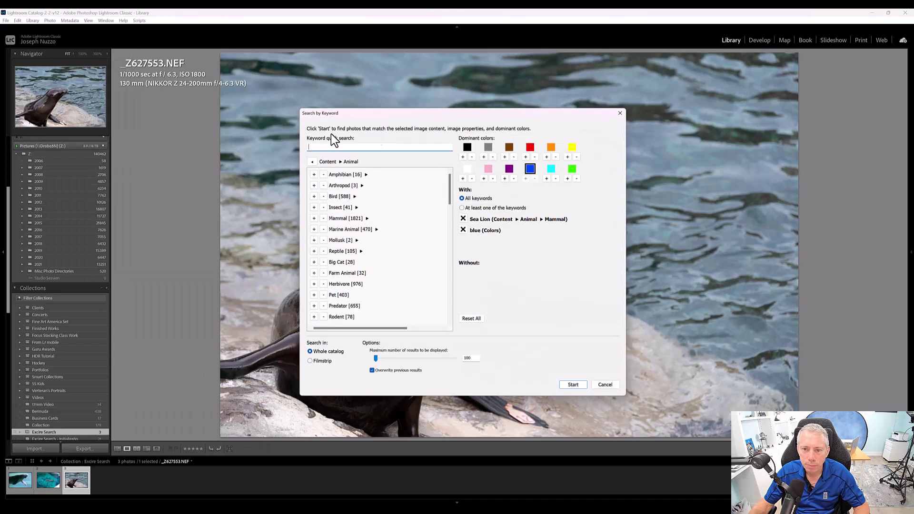
left_click(463, 230)
left_click(572, 385)
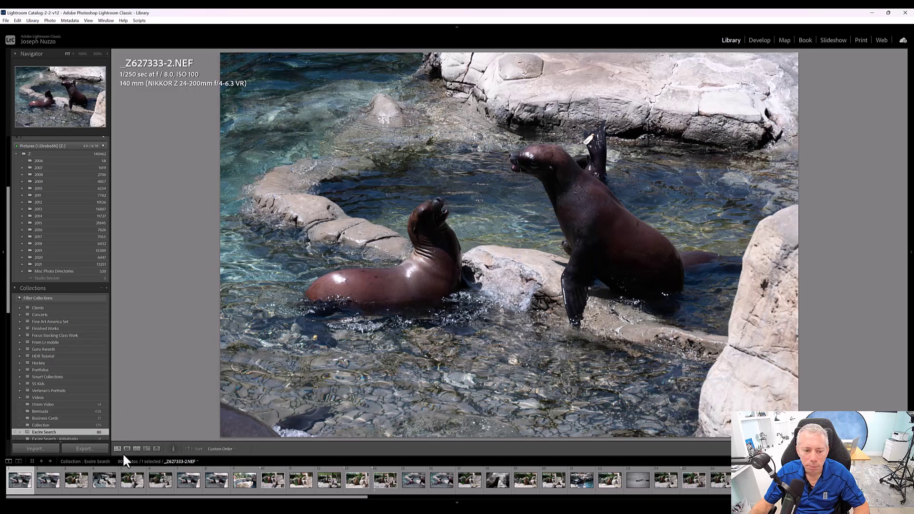
- Show the 80 results as thumbnails, then view them large stepping through six photos
left_click(118, 447)
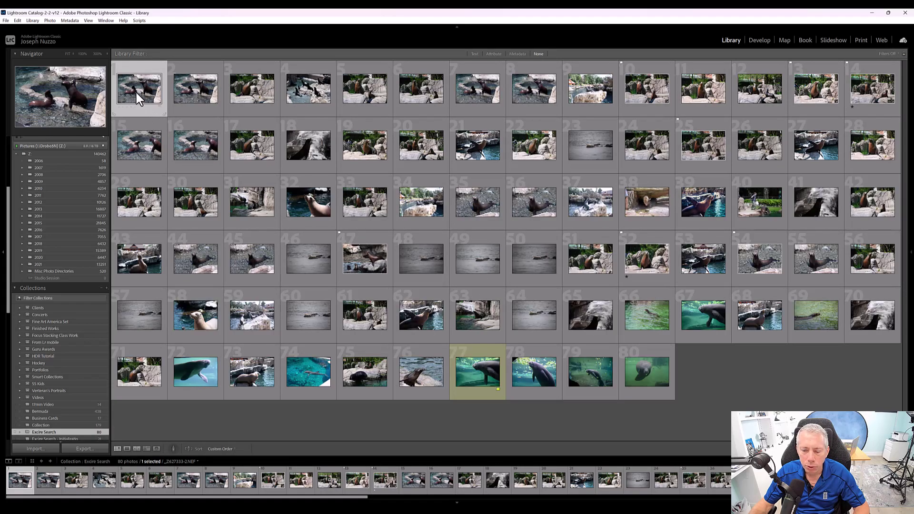
key("e")
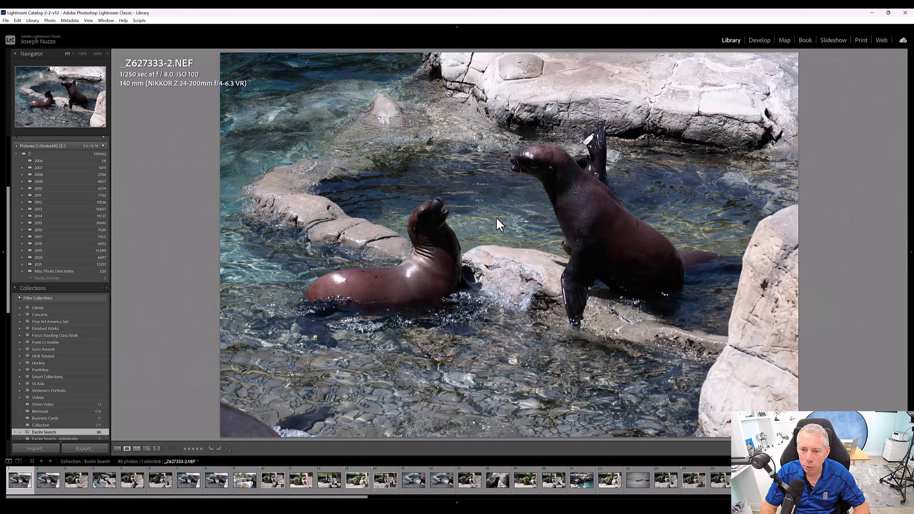
key("Right")
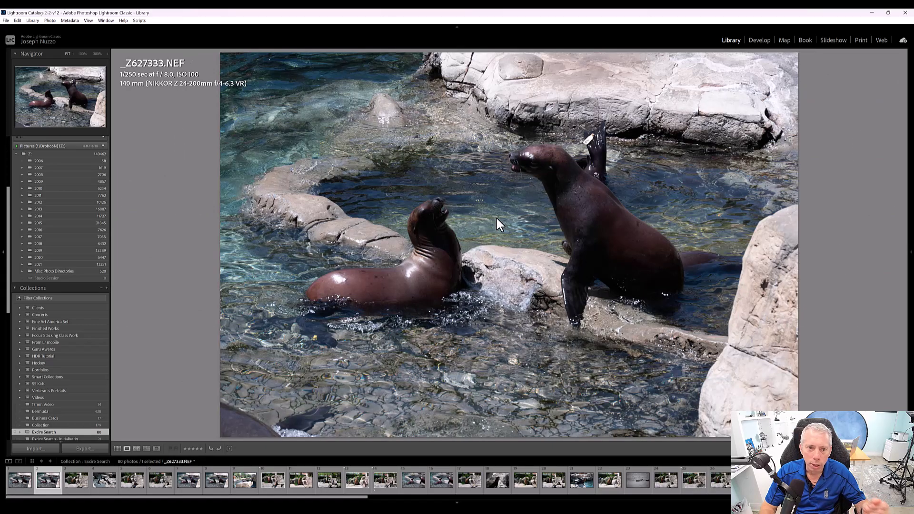
key("Right")
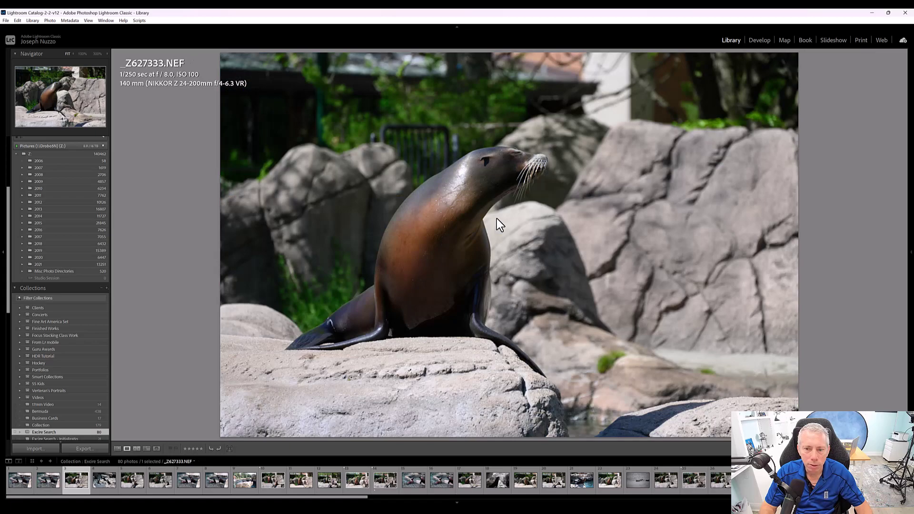
key("Right")
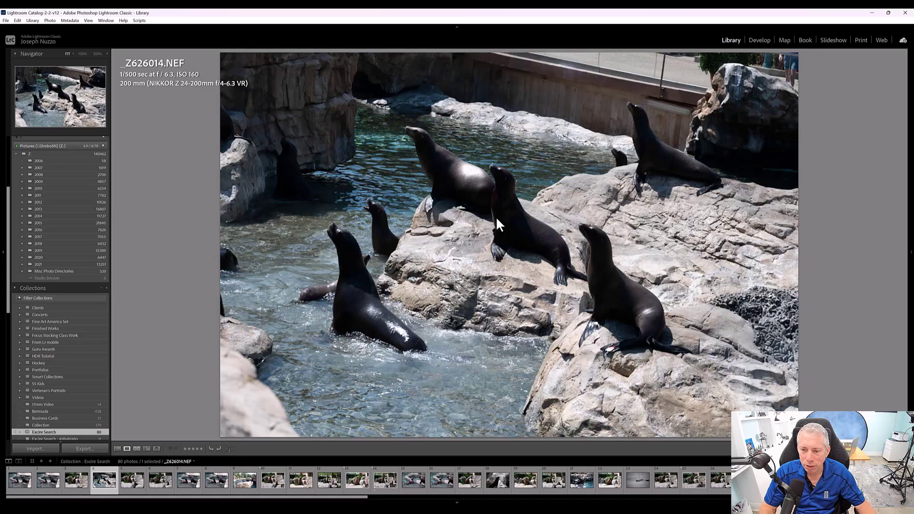
key("Right")
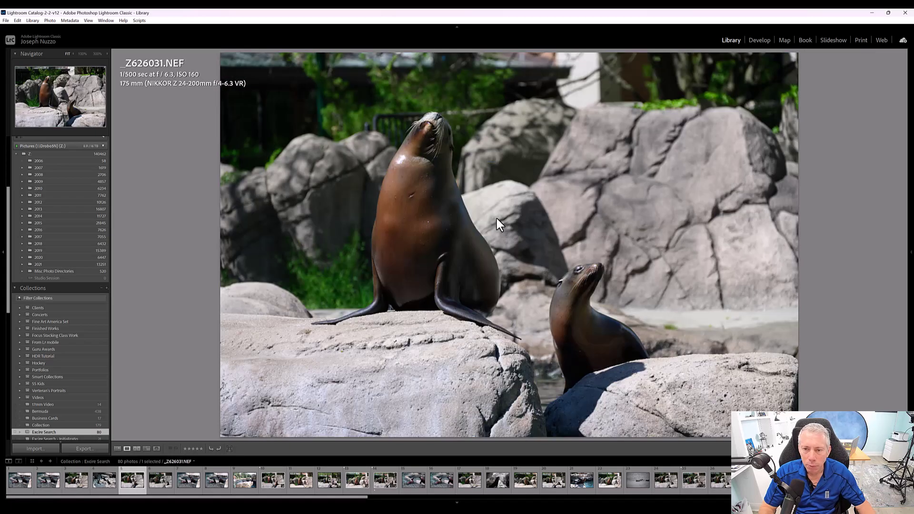
key("Right")
key("Right")
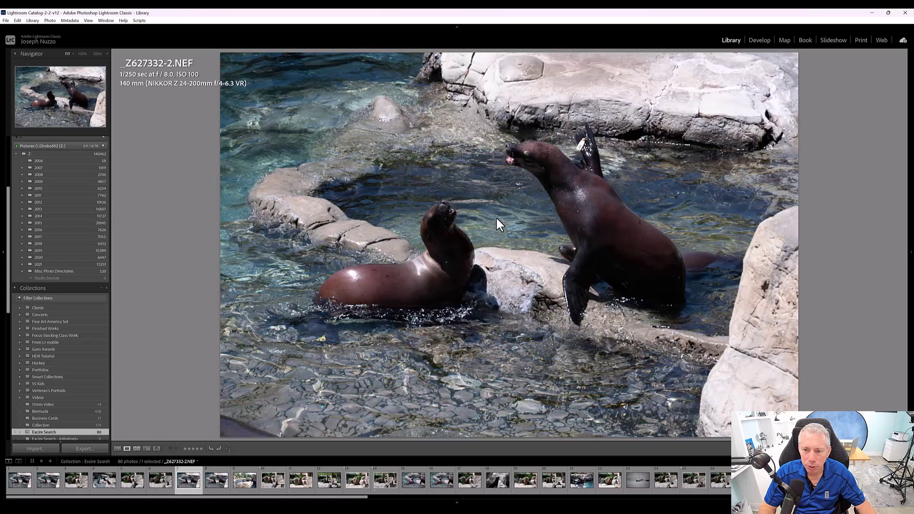
key("Right")
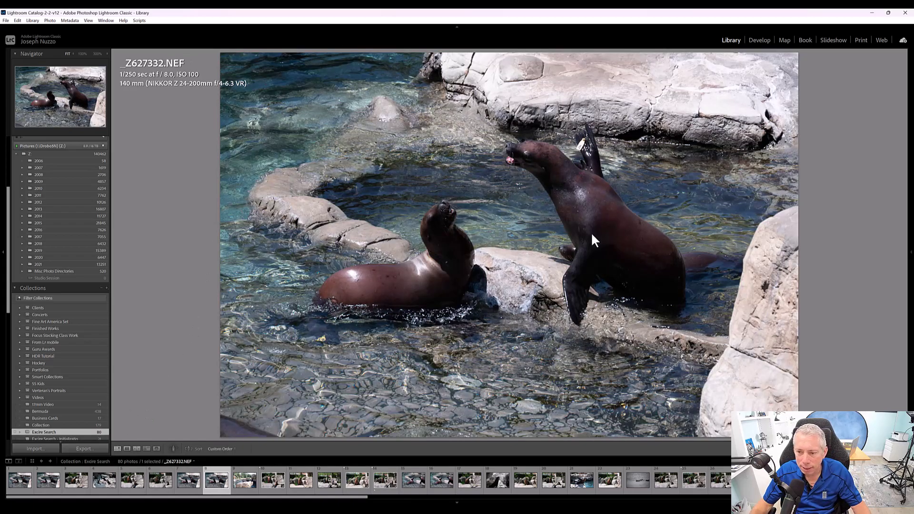
- Return to Grid, pick photos 76 and 74, and open manatee photo 72 large
key("g")
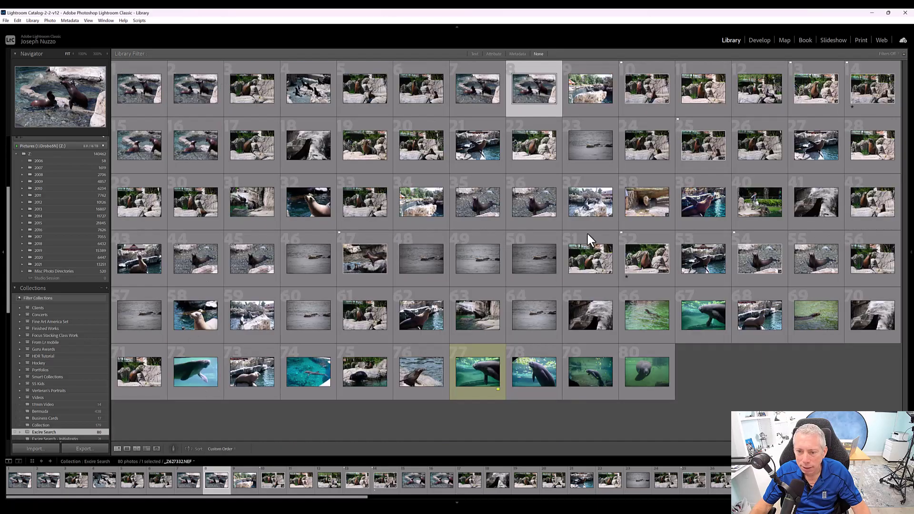
left_click(421, 377)
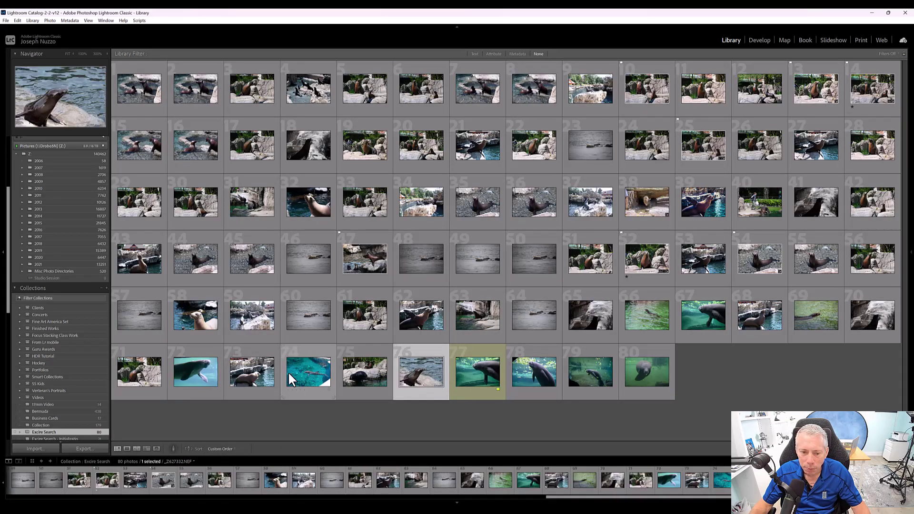
left_click(290, 373)
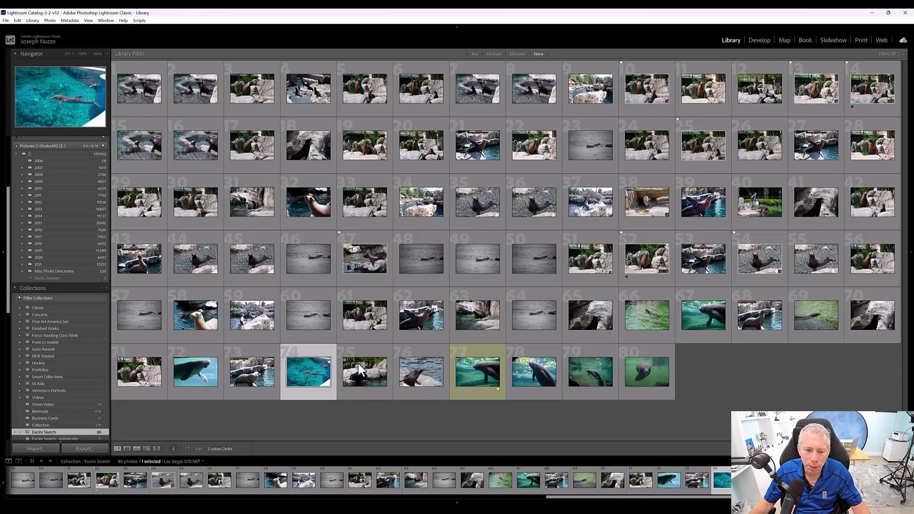
left_click(196, 379)
double_click(190, 364)
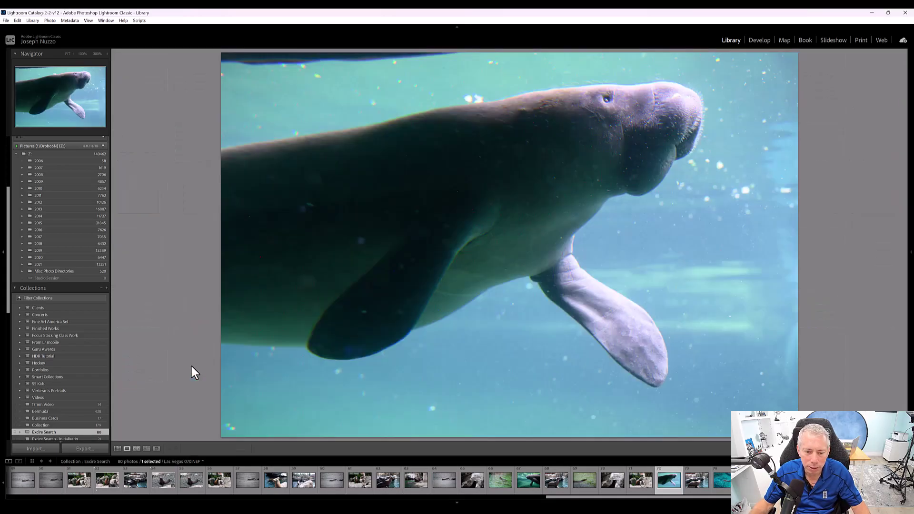
- Step back three photos, then forward six through the manatee photos
key("Left")
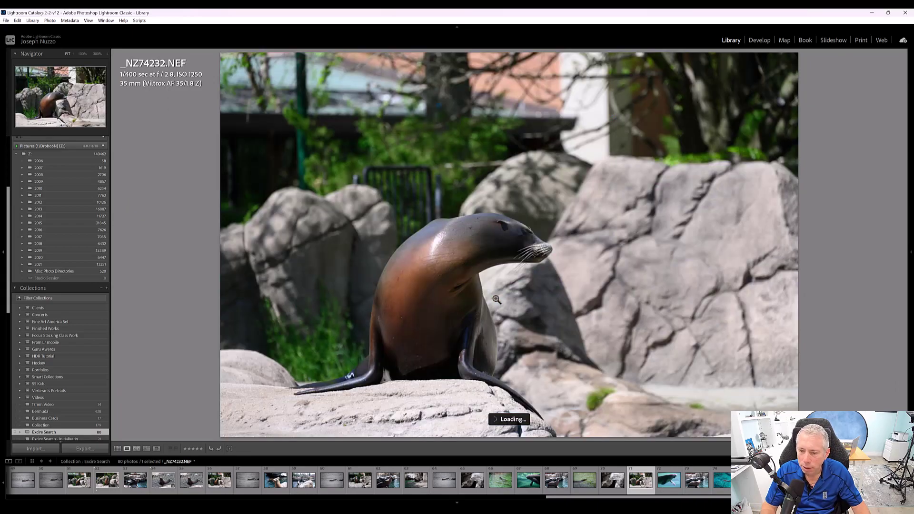
key("Left")
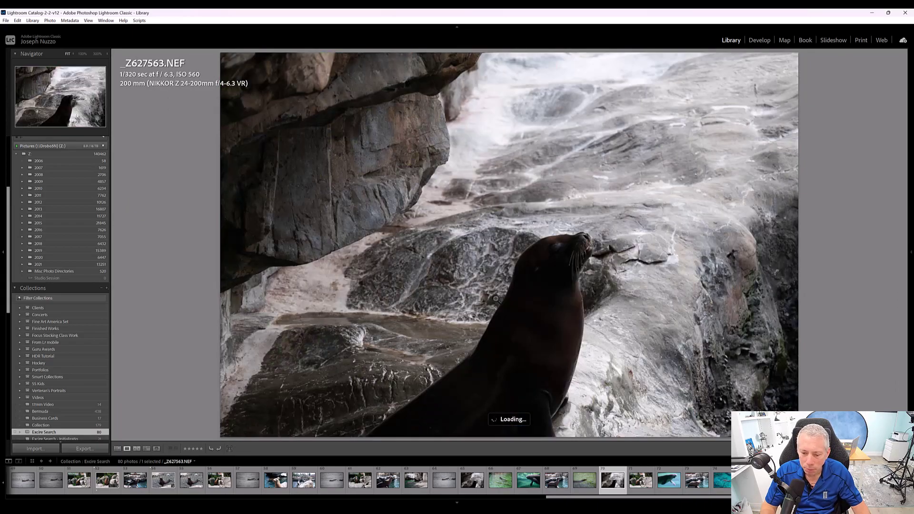
key("Left")
key("Left")
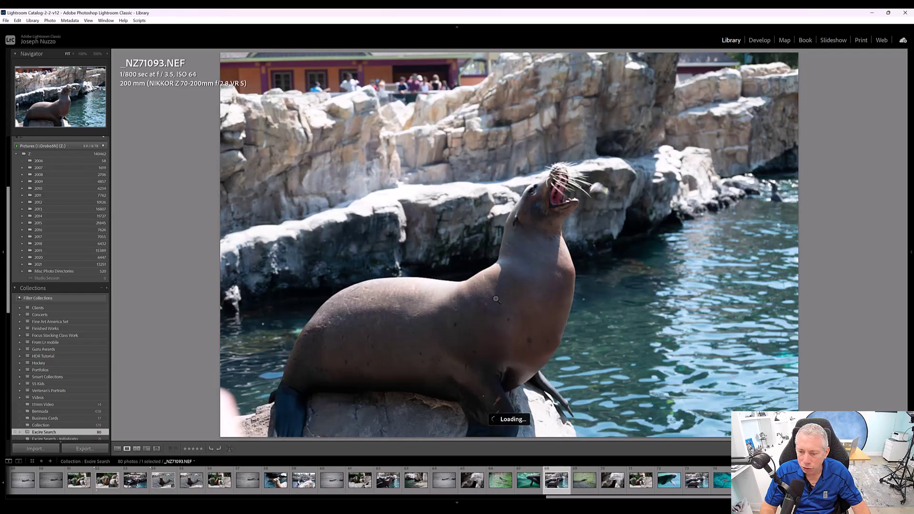
key("Right")
key("Right")
key("Right")
key("Right")
key("Right")
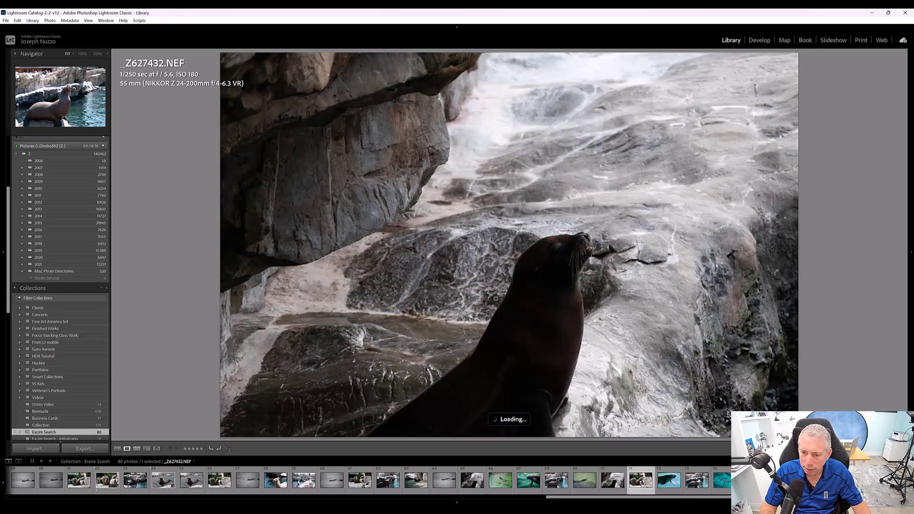
key("Right")
key("Right")
key("Right")
key("Right")
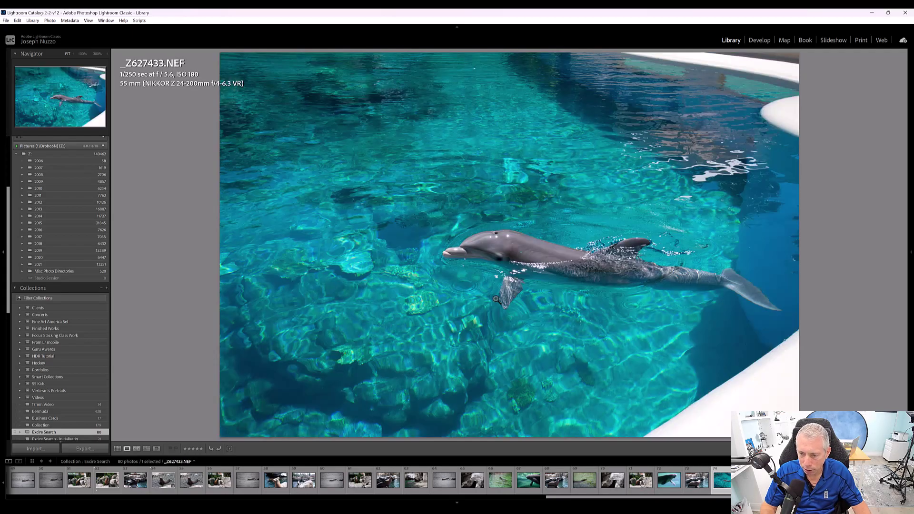
key("Right")
key("Right")
key("Right")
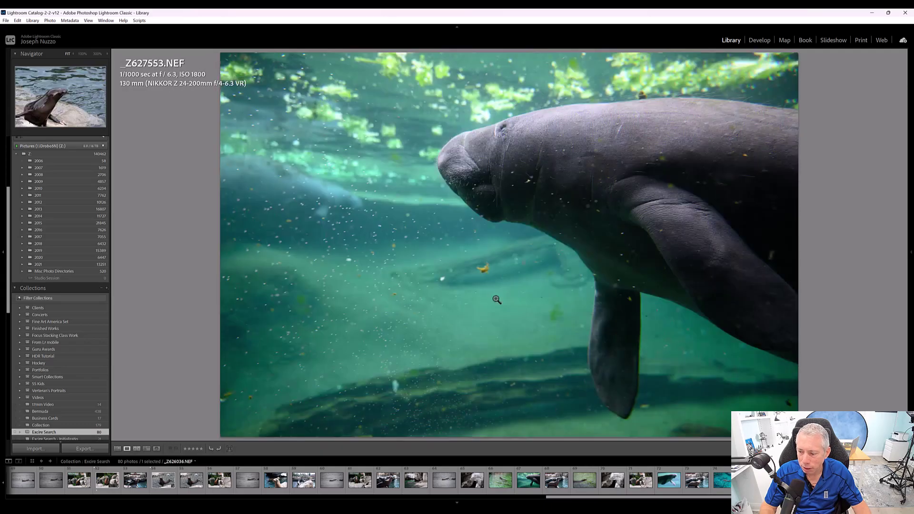
key("Right")
key("Right")
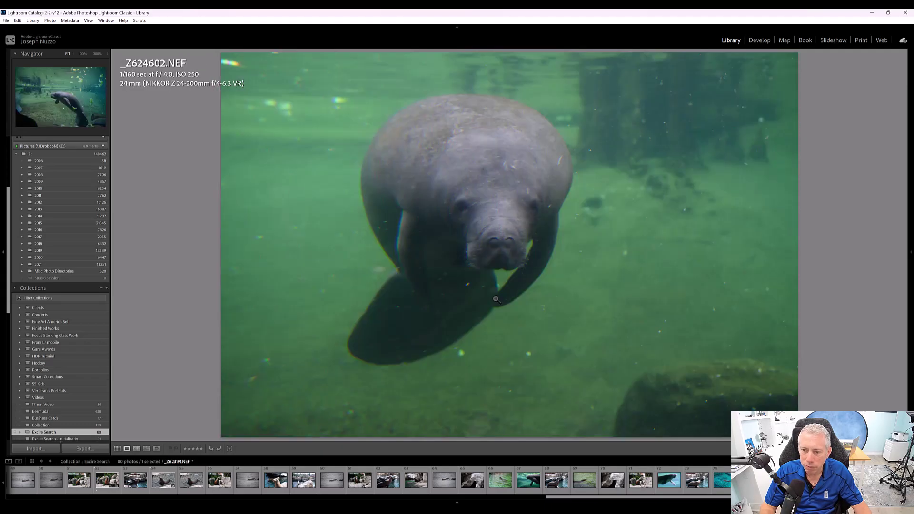
key("Right")
key("Right")
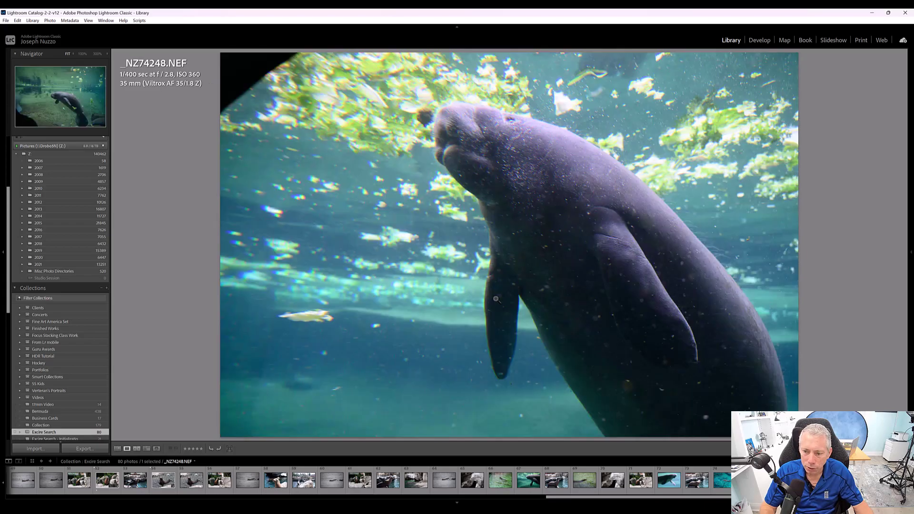
key("Right")
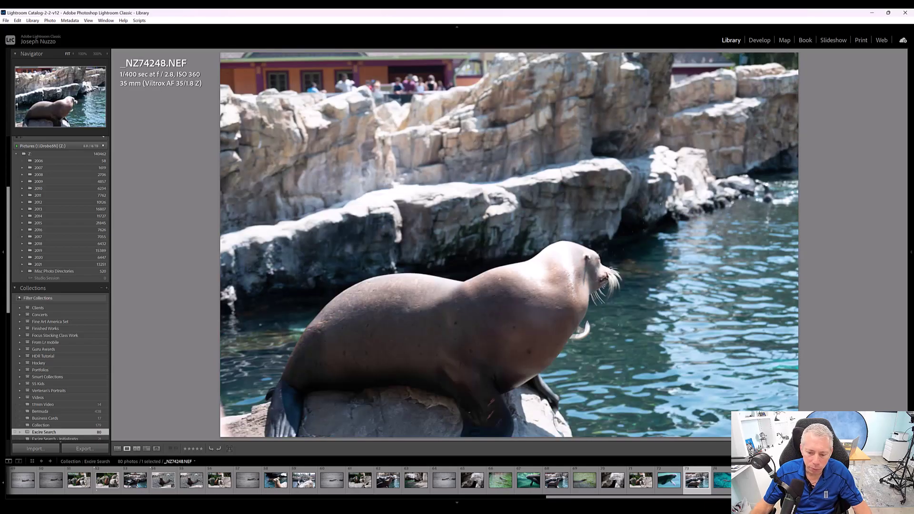
- Browse filmstrip photos _NZ60401.NEF and _Z627556.NEF, ending on sea lion _Z627434.NEF
left_click(639, 481)
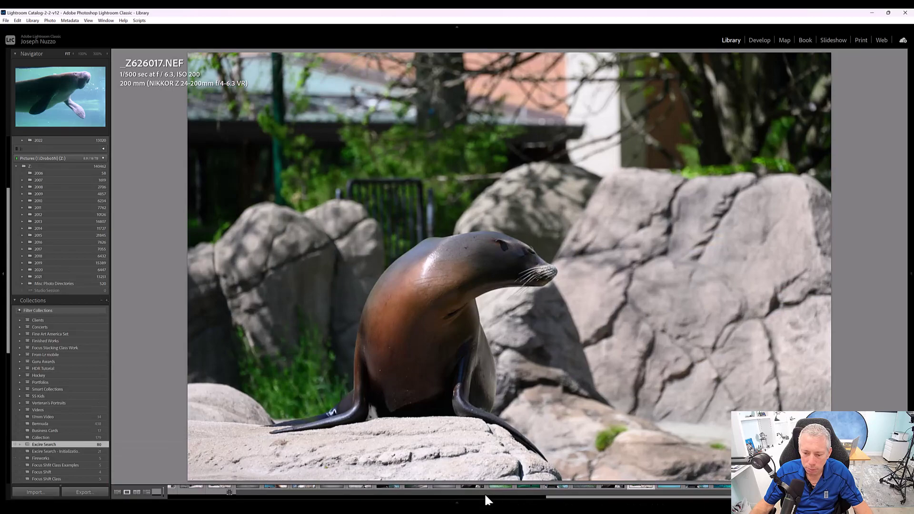
mouse_move(555, 500)
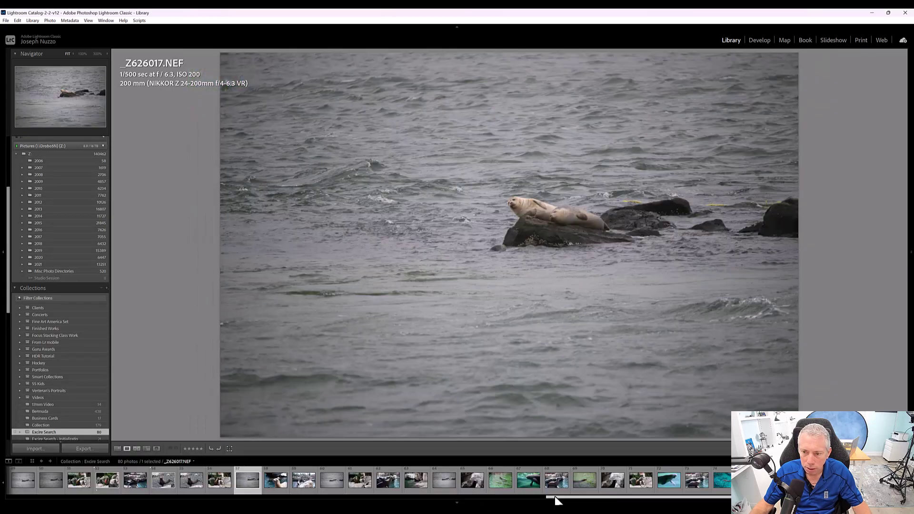
scroll(195, 475, "up", 3)
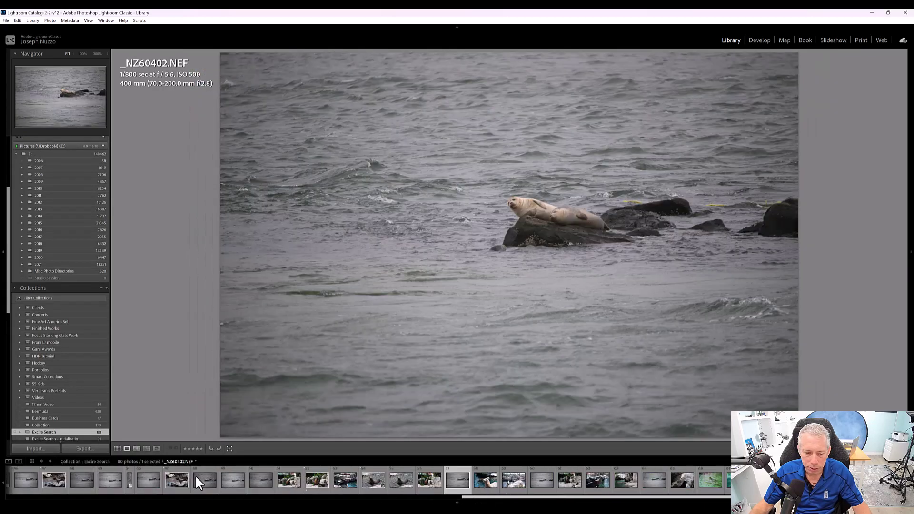
left_click(204, 476)
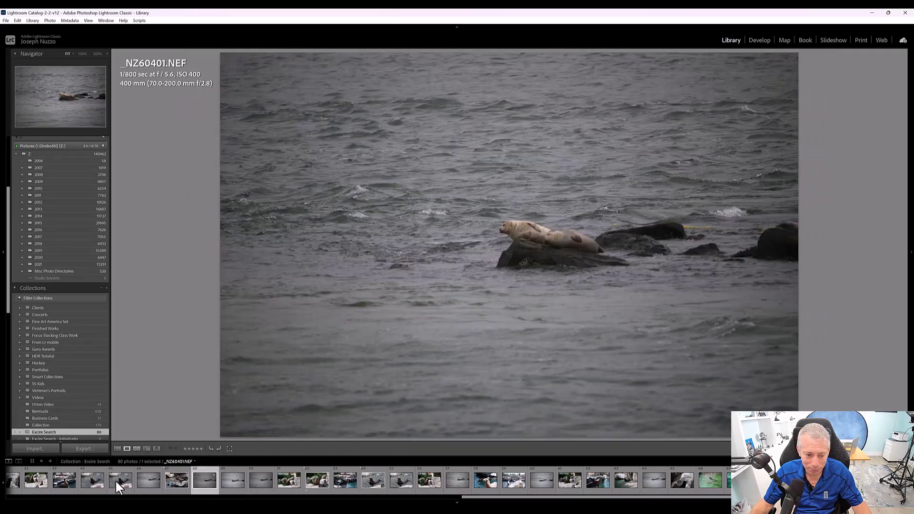
key("Left")
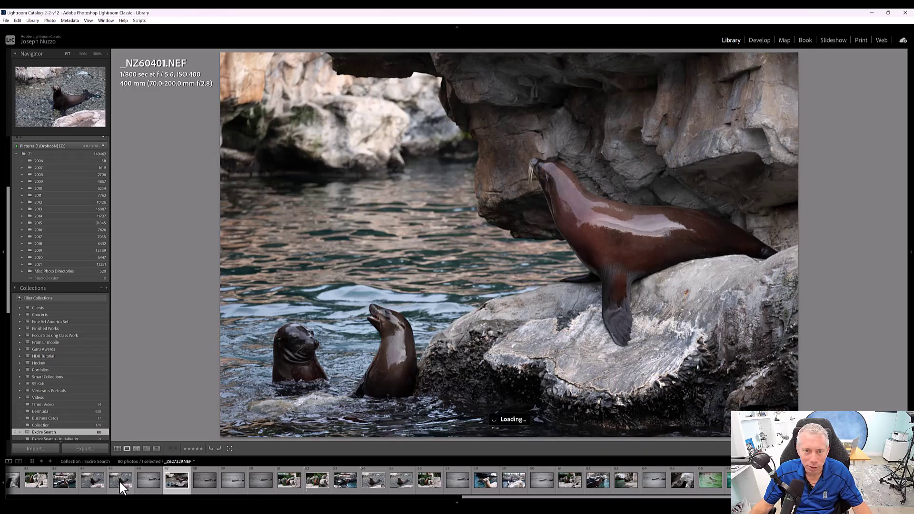
left_click(119, 481)
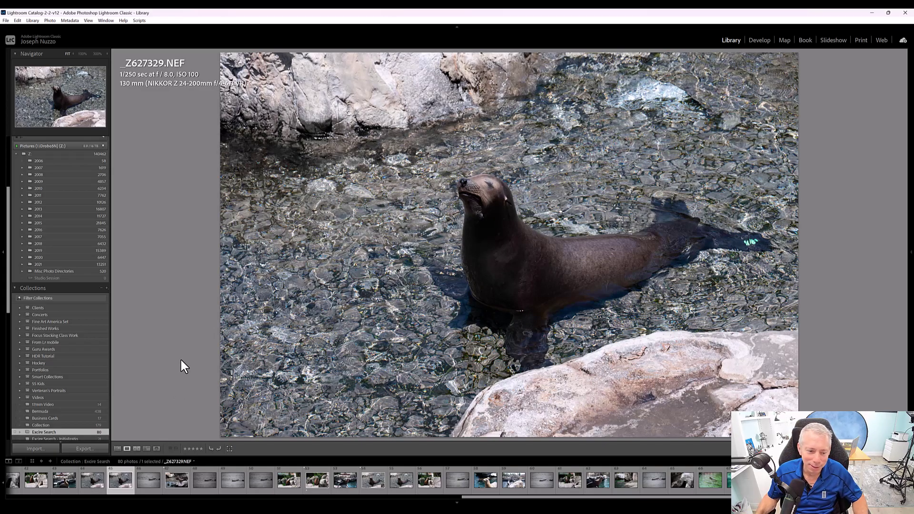
left_click(64, 479)
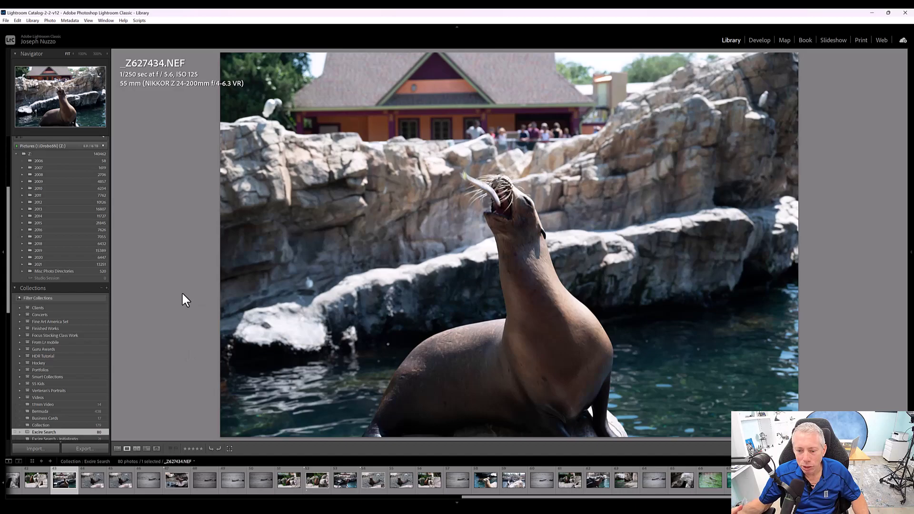
- Open Excire's Search for Faces from the Plug-in Extras
left_click(32, 21)
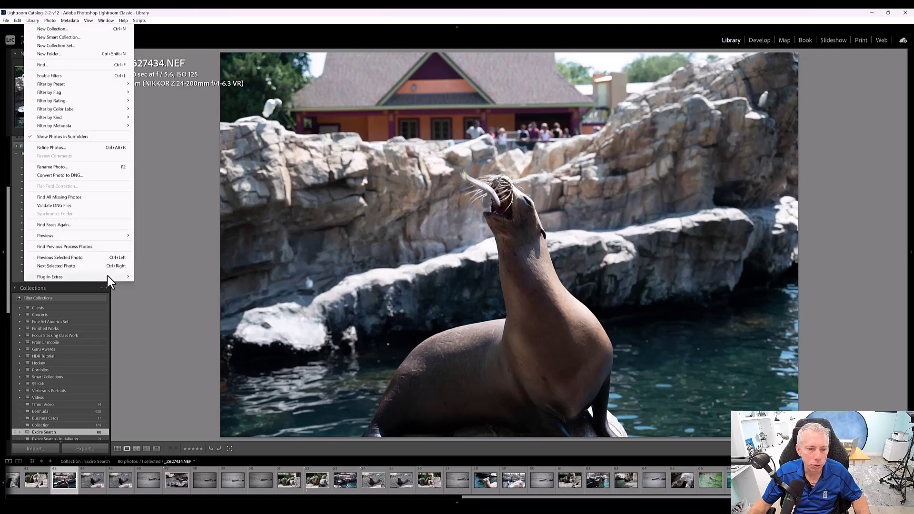
mouse_move(108, 276)
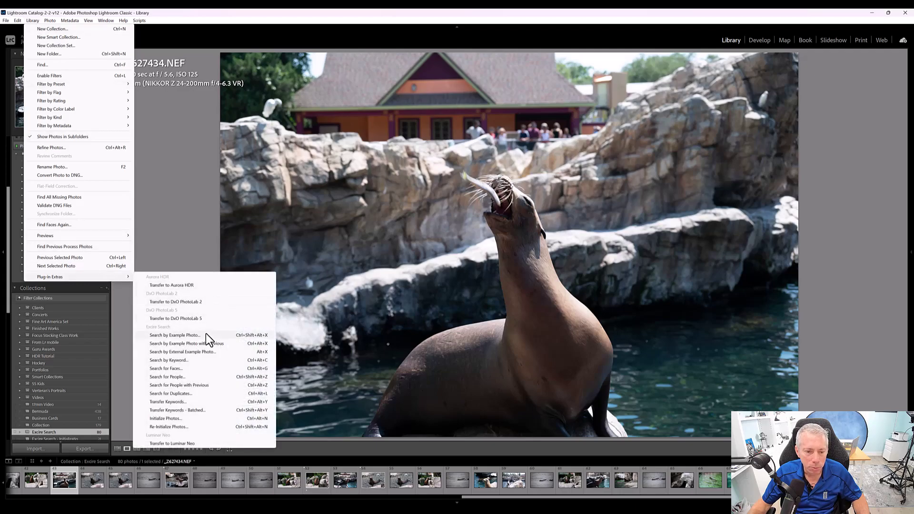
left_click(184, 368)
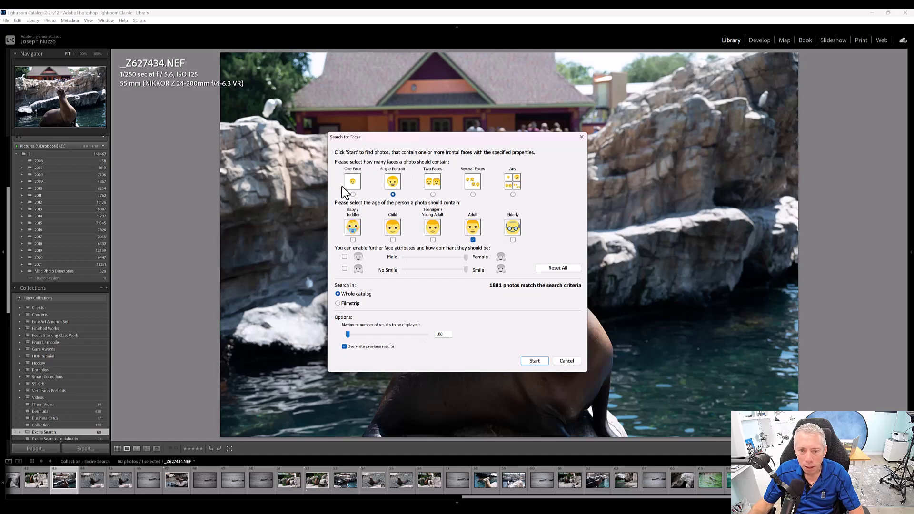
- Search the whole catalog for single portraits including elderly people
left_click(353, 195)
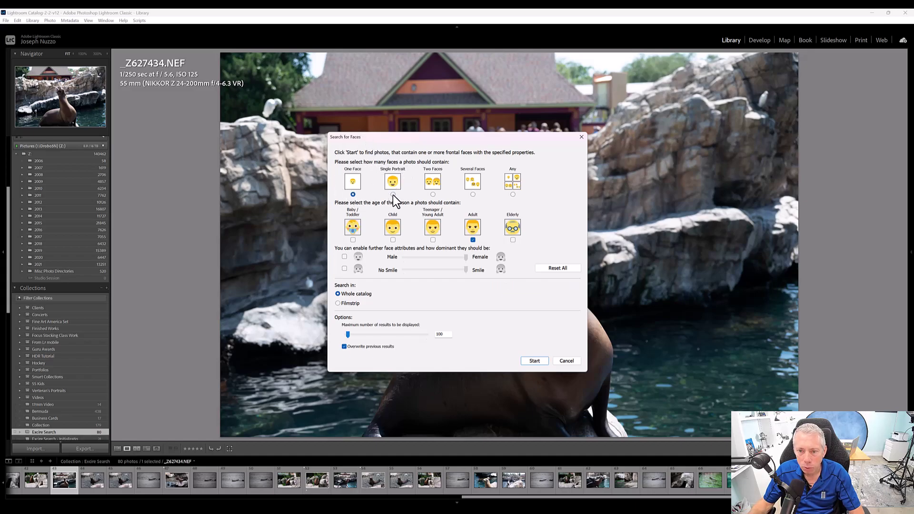
left_click(393, 194)
left_click(433, 194)
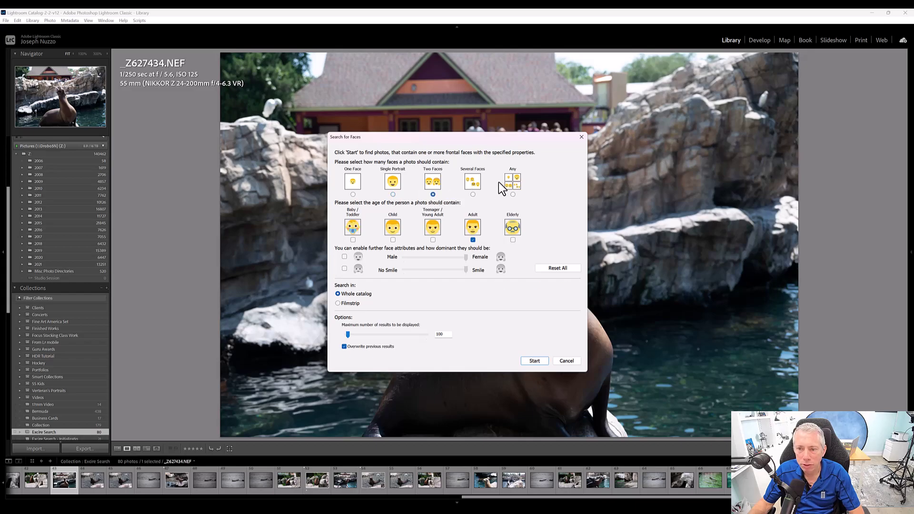
left_click(473, 194)
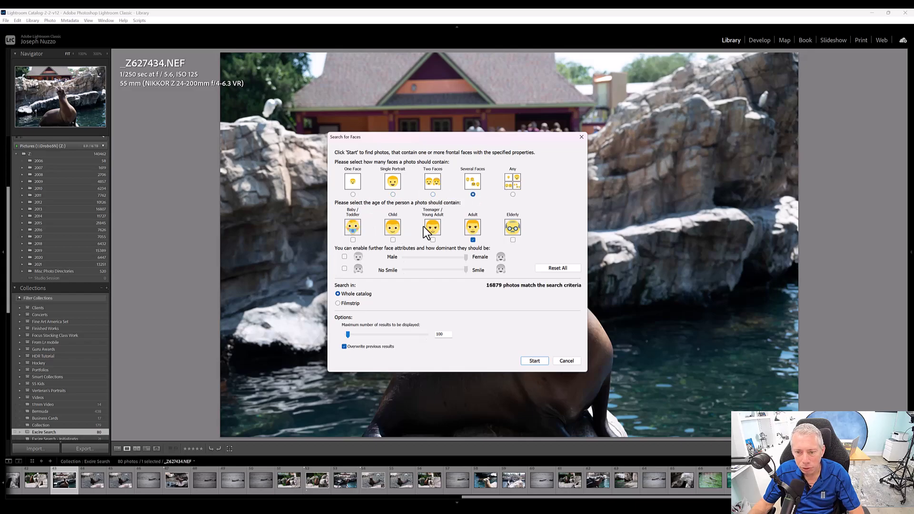
left_click(512, 240)
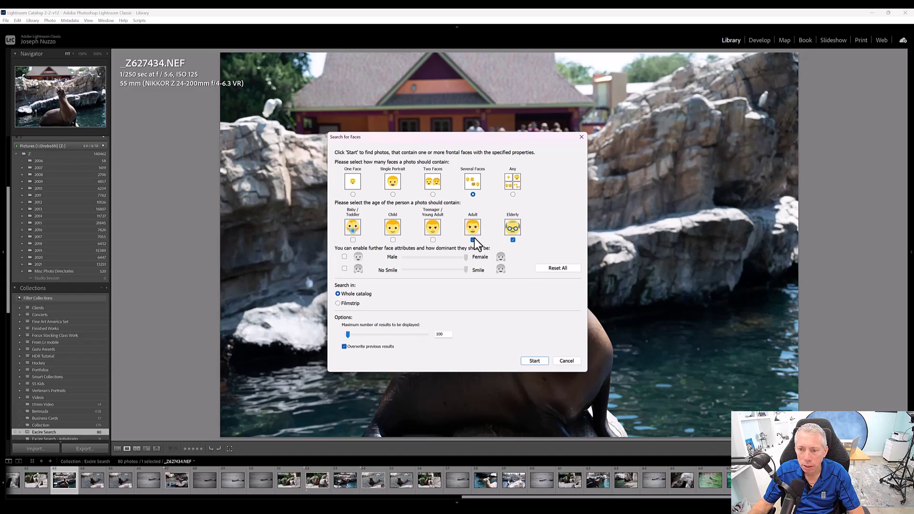
left_click(393, 194)
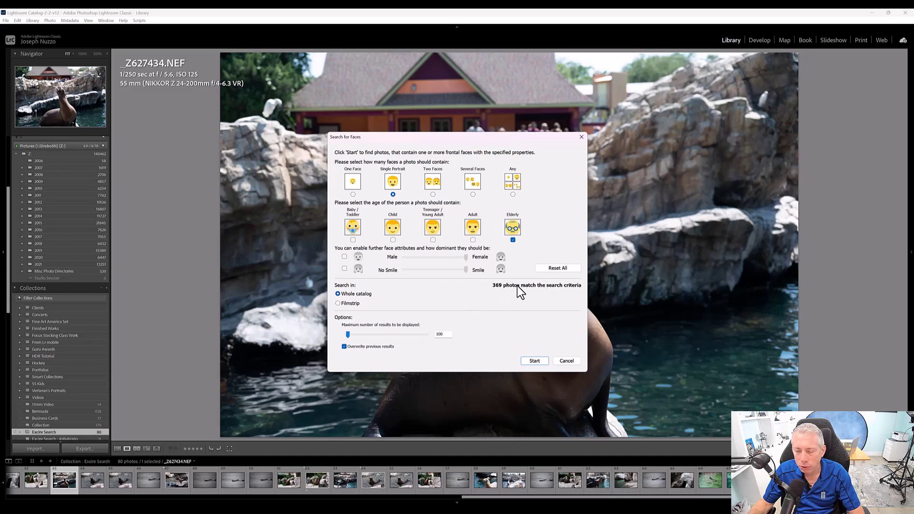
left_click(534, 361)
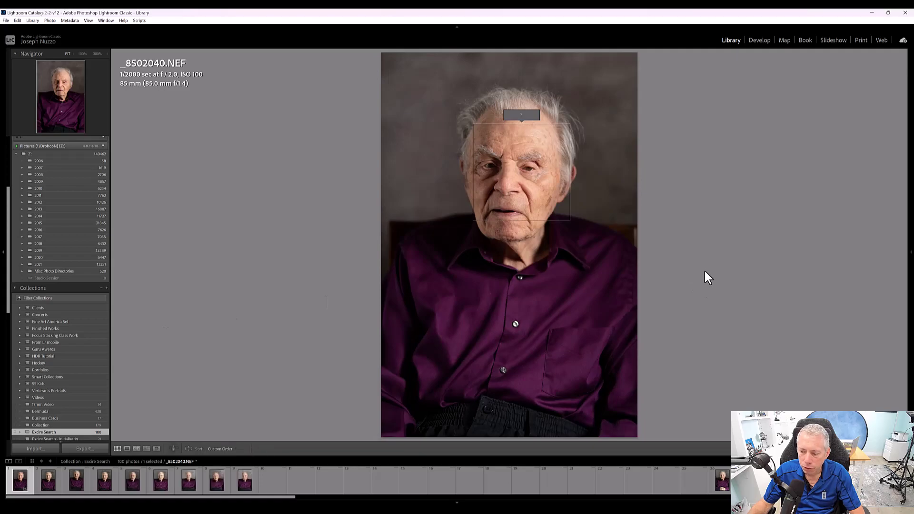
- Review the 100 results in Grid and open the veteran's portrait _8501868.NEF full size
key("g")
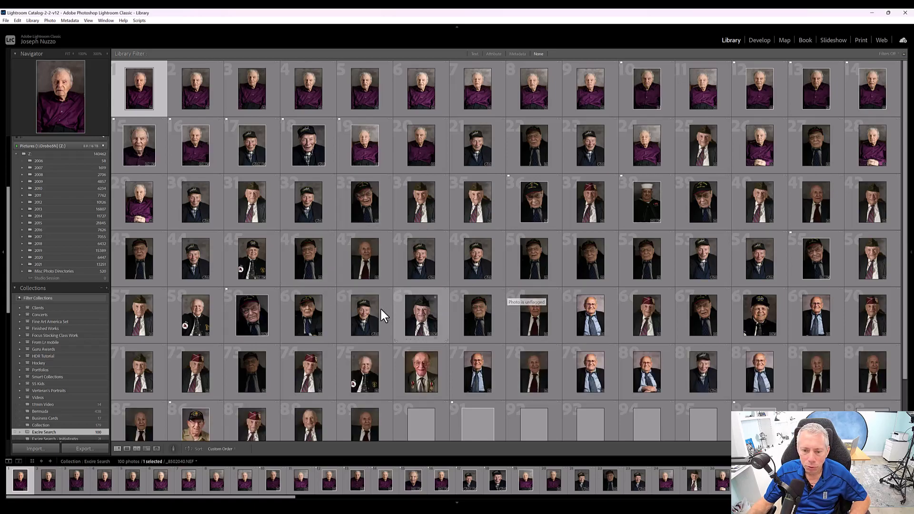
double_click(365, 308)
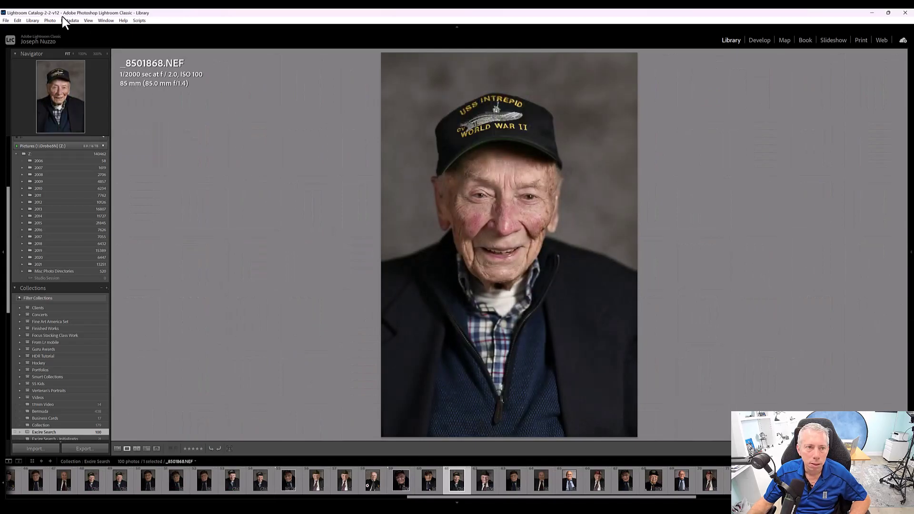
- Run Search for People from the veteran's face: one face, similarity 30, 20 results
left_click(33, 20)
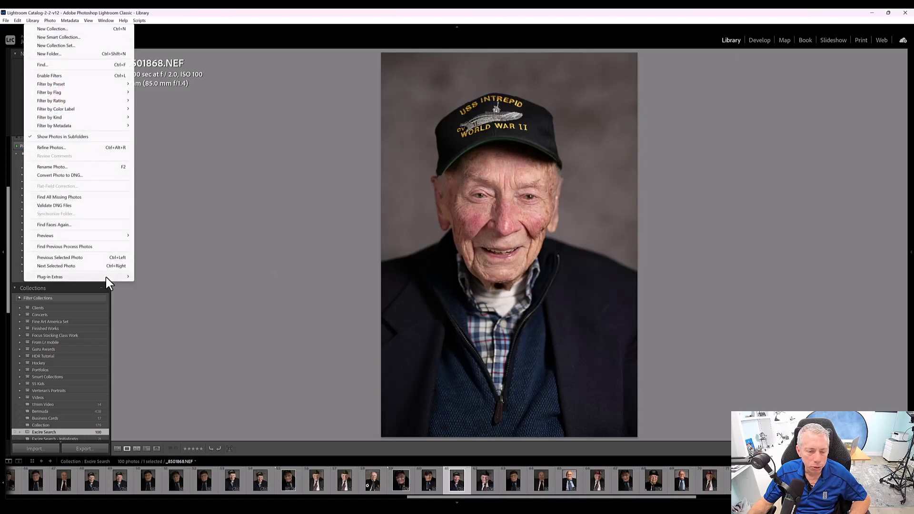
mouse_move(106, 276)
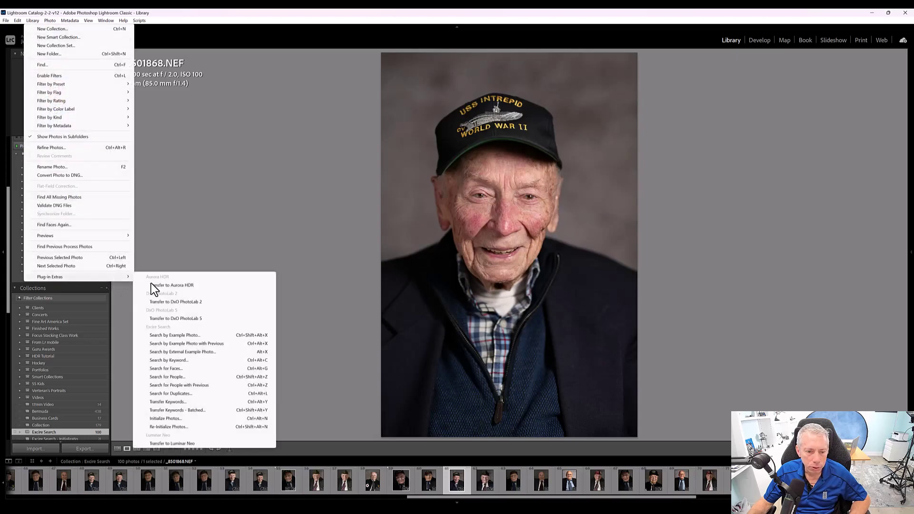
left_click(210, 375)
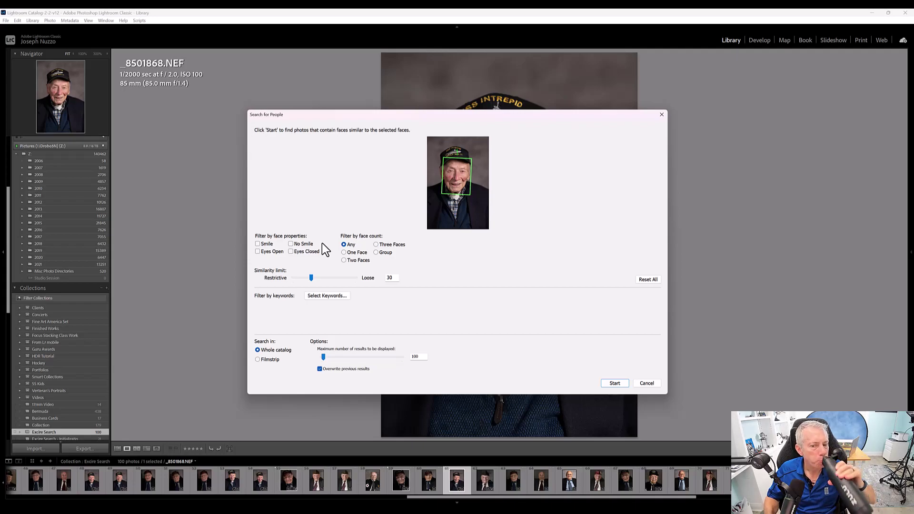
left_click(350, 254)
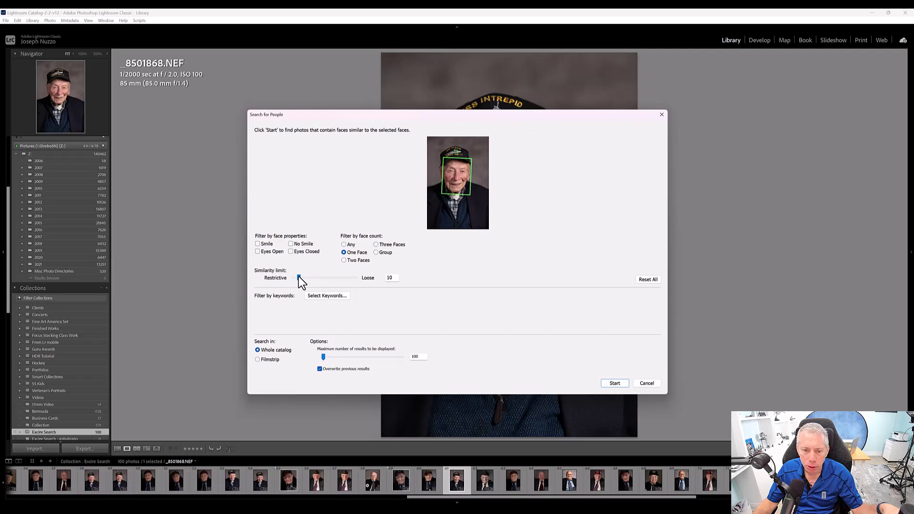
left_click_drag(300, 277, 352, 278)
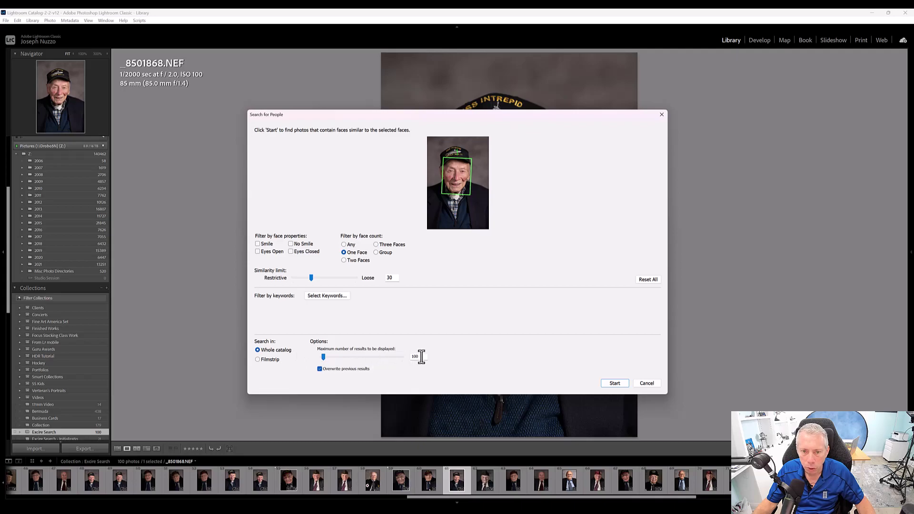
mouse_move(323, 357)
left_mouse_down()
mouse_move(353, 358)
mouse_move(325, 357)
left_mouse_up()
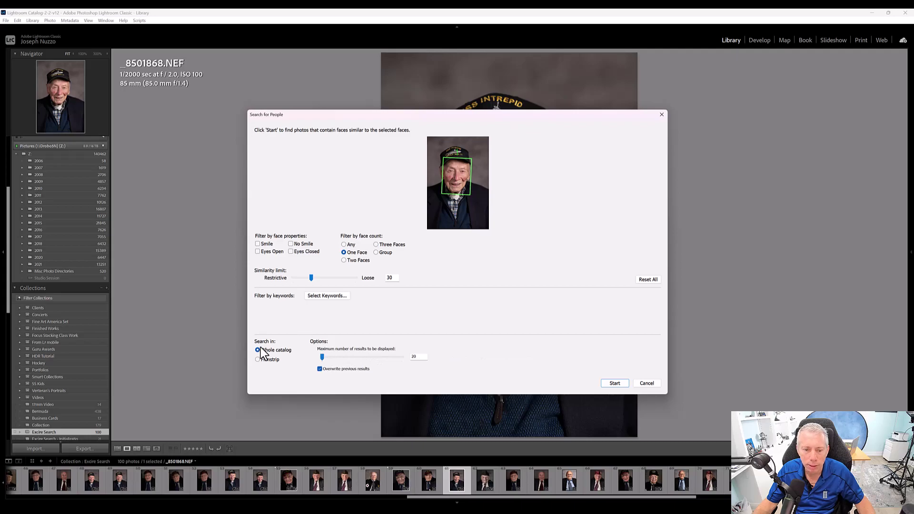
left_click(615, 383)
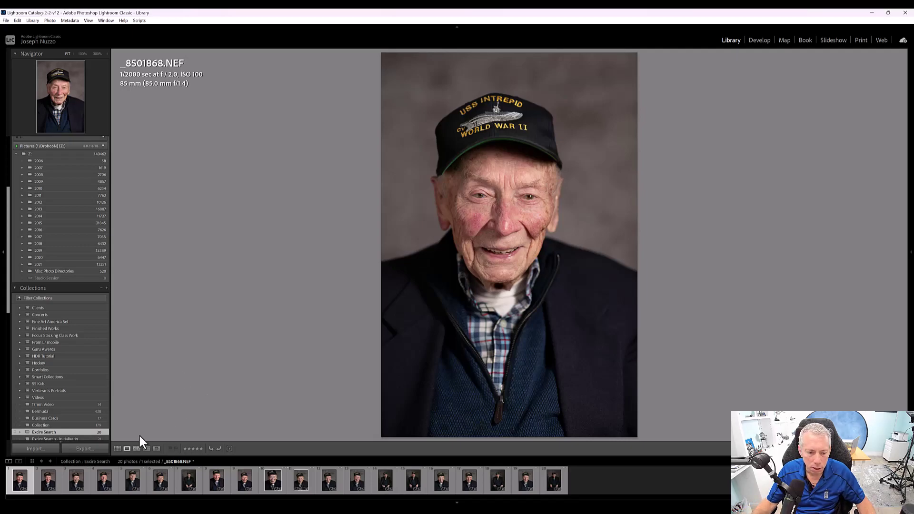
- Show all 20 matches of the veteran as thumbnails
left_click(116, 448)
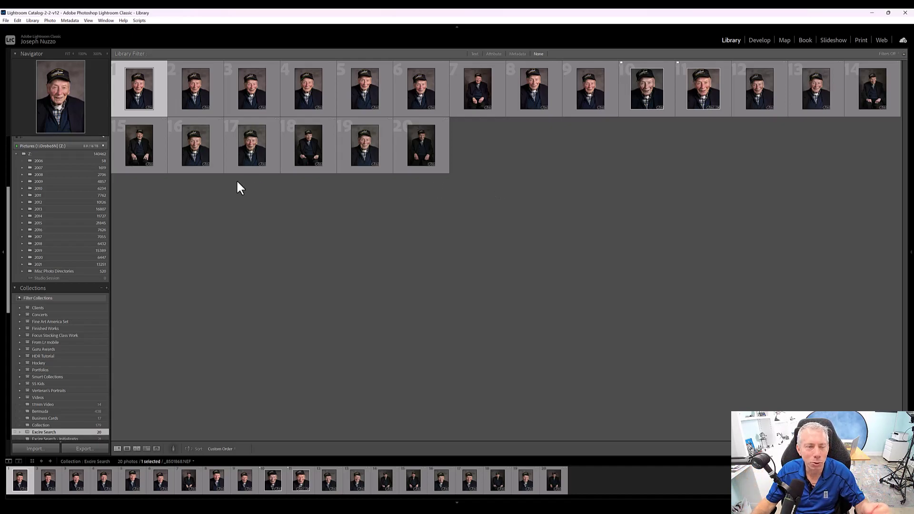
left_click(32, 20)
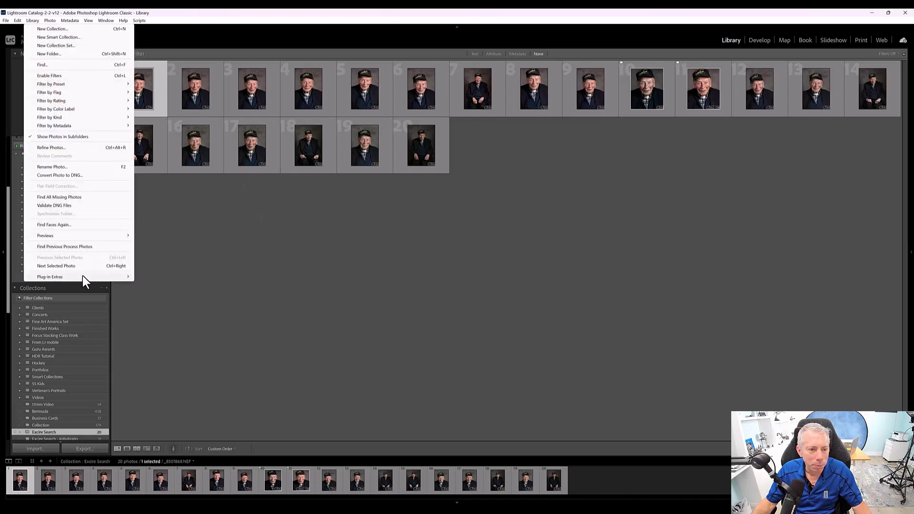
mouse_move(81, 275)
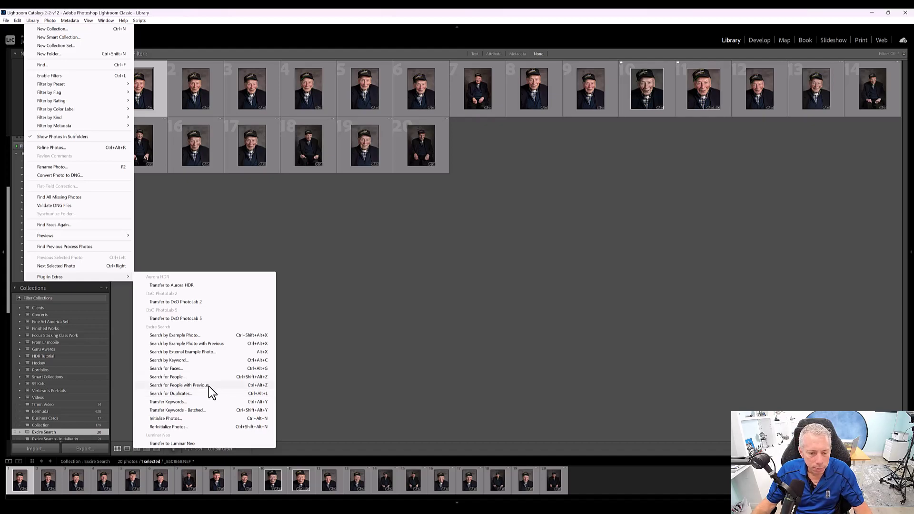
left_click(413, 311)
- Open photo 19, _8501861.NEF, large and repeat the people search with Previous settings
left_click(367, 128)
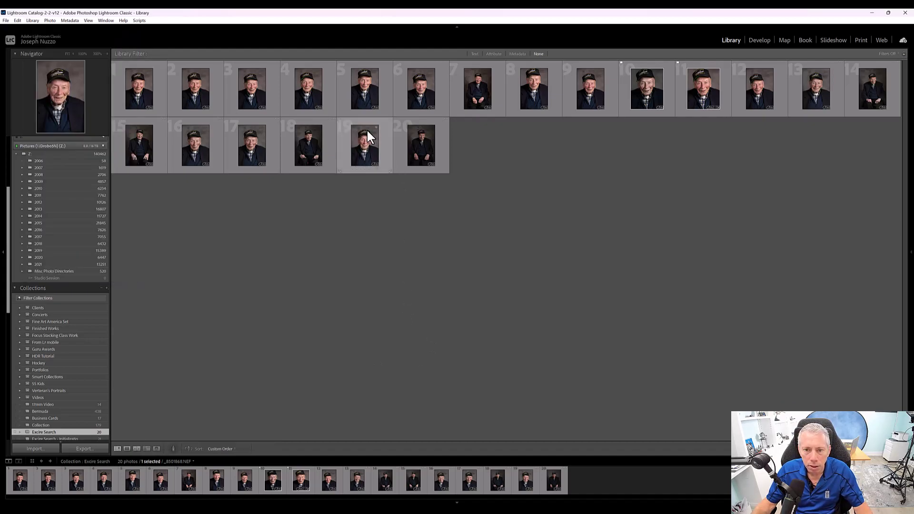
double_click(366, 129)
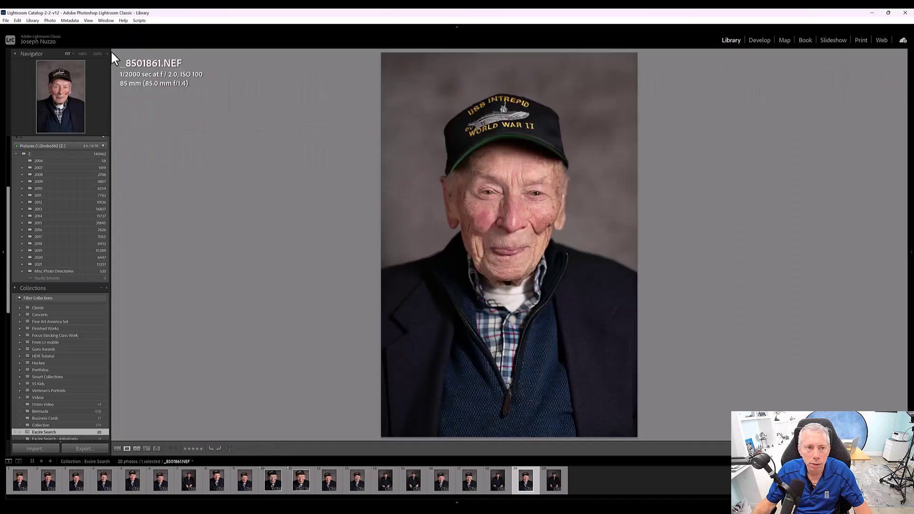
left_click(33, 20)
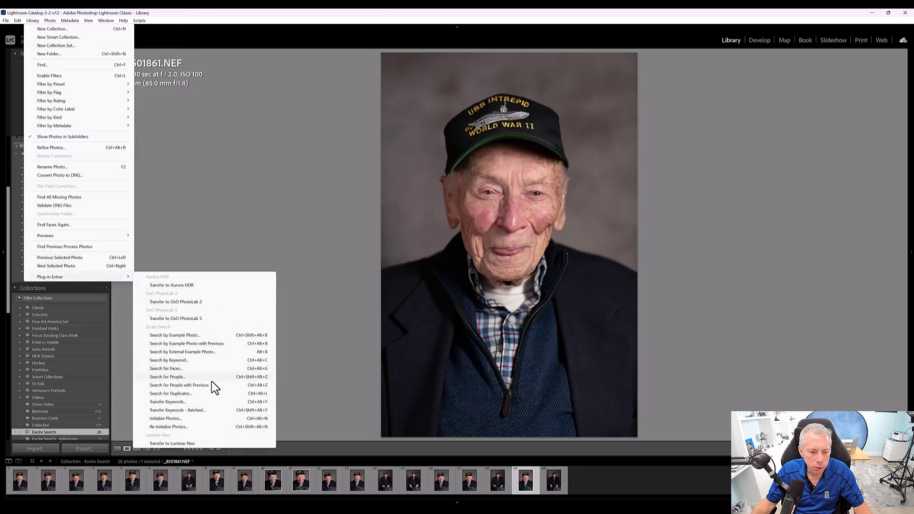
left_click(203, 385)
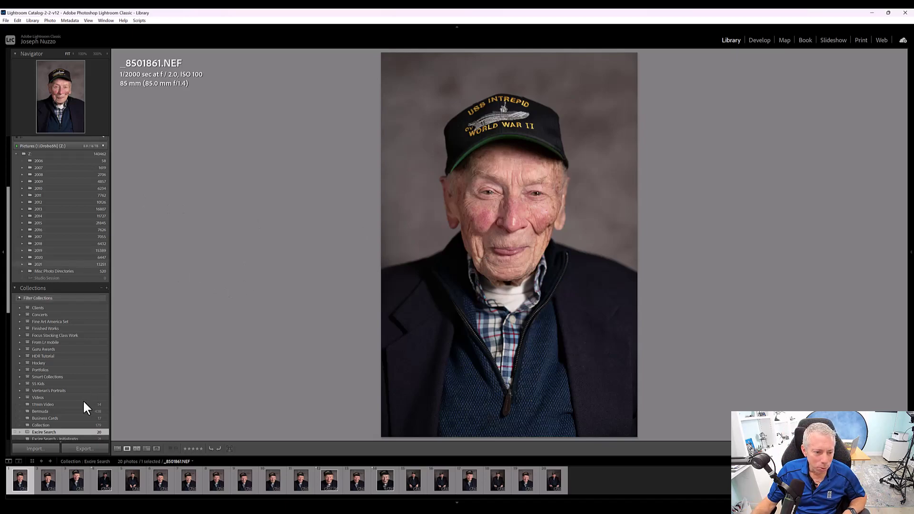
- Make the 2021 folder the photo source and list the Plug-in Extras search commands
left_click(22, 264)
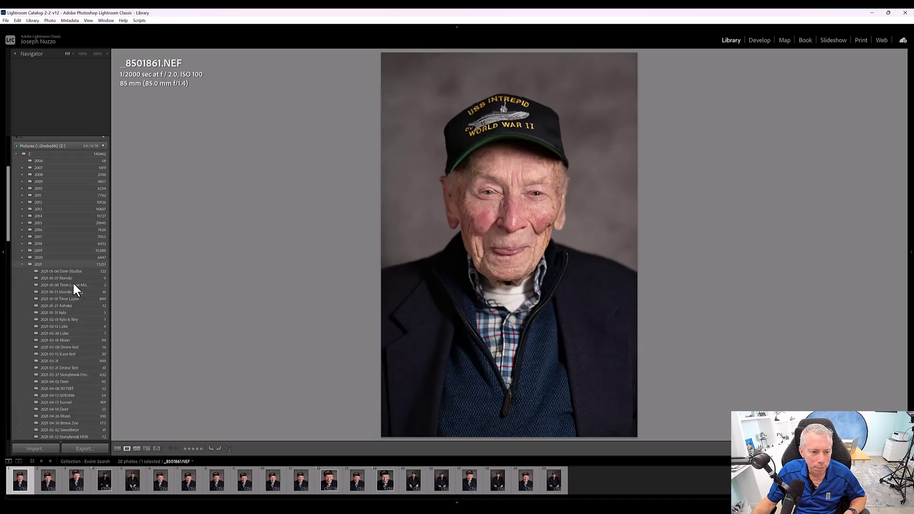
scroll(74, 285, "up", 5)
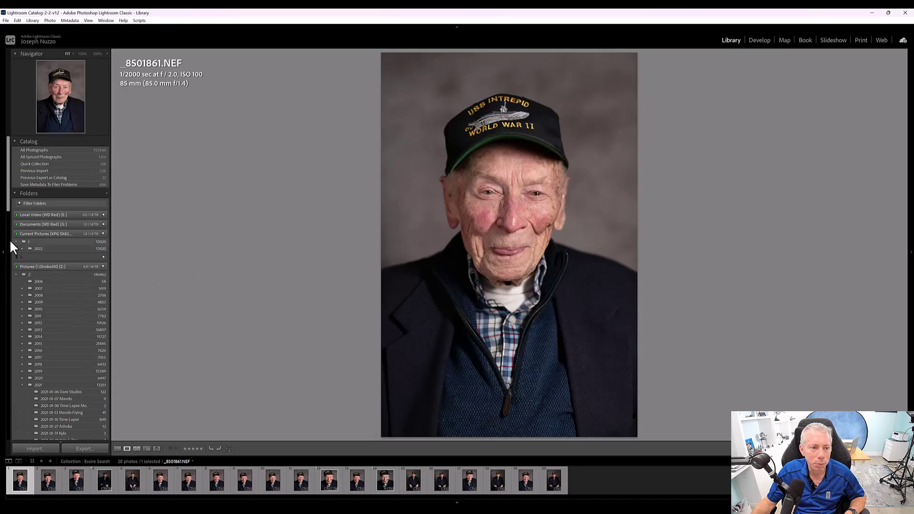
left_click(20, 385)
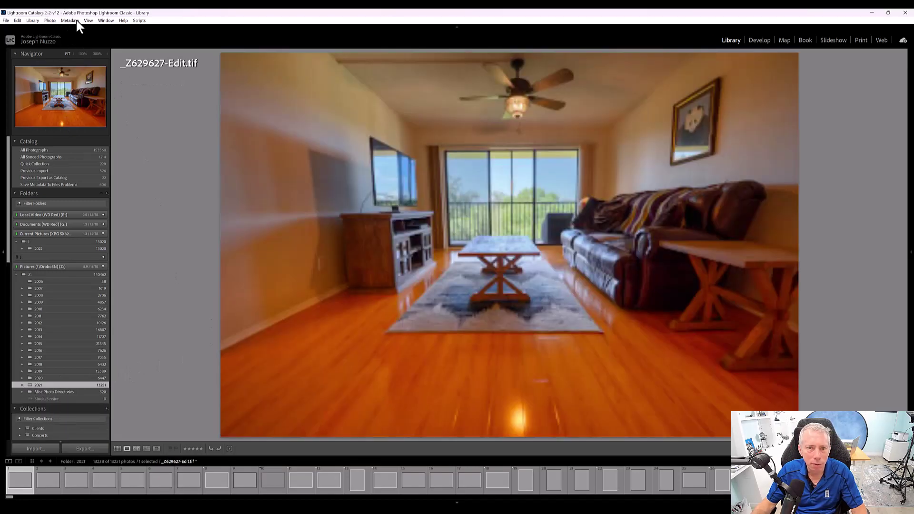
left_click(32, 20)
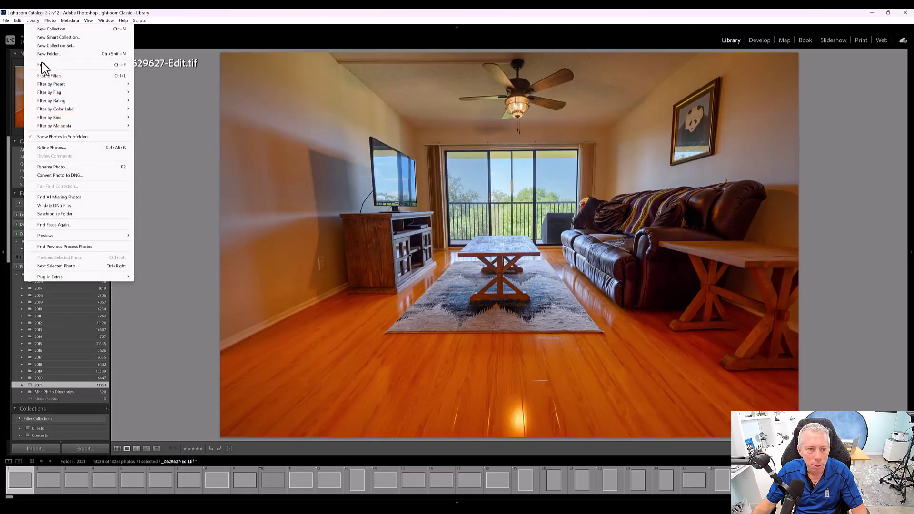
mouse_move(70, 276)
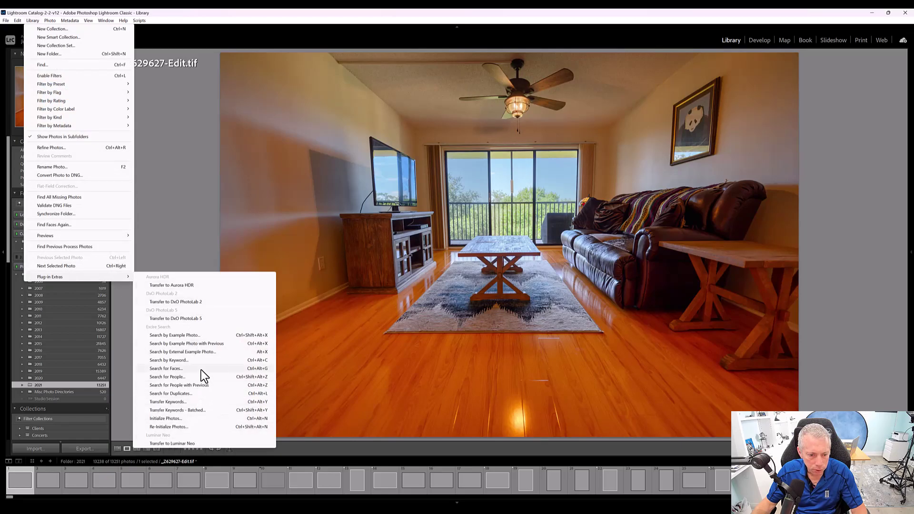
- Enter 'manatee' in the Excire keyword search, remove the Sea Lion keyword, and close without searching
left_click(201, 355)
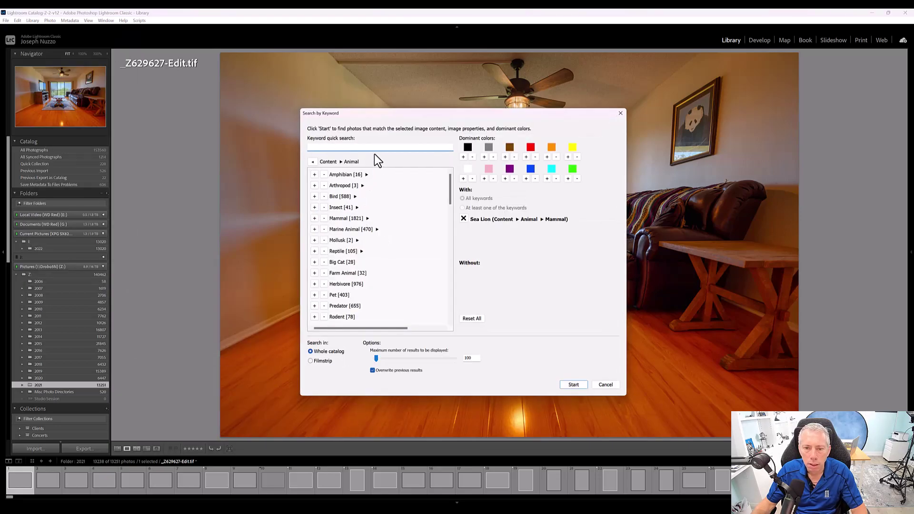
type("manate")
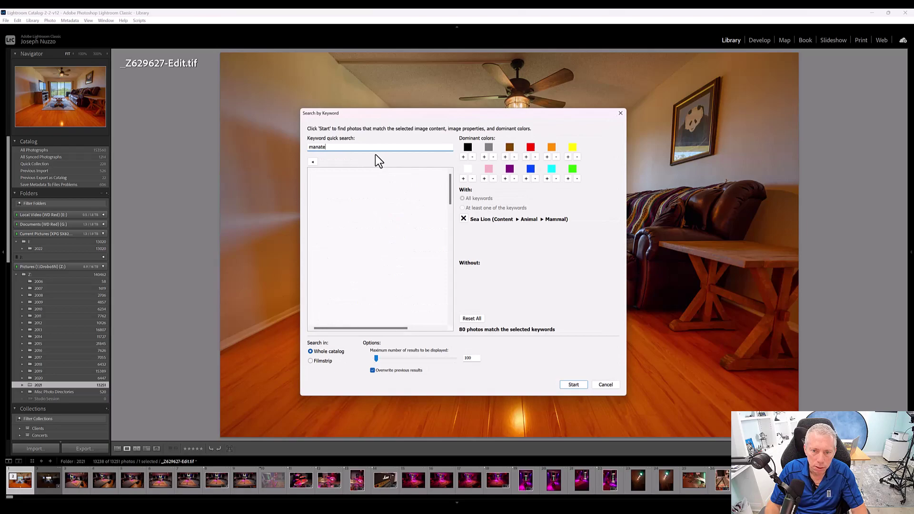
type("e")
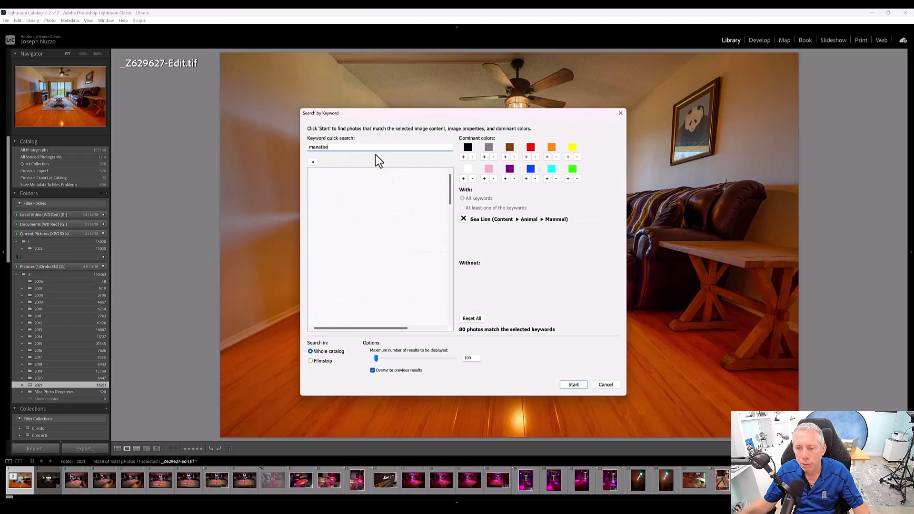
left_click(463, 218)
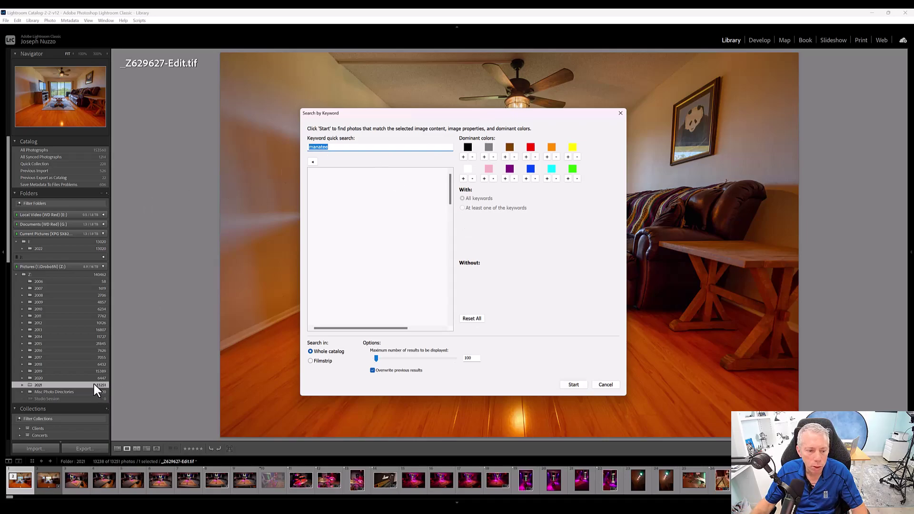
left_click(605, 385)
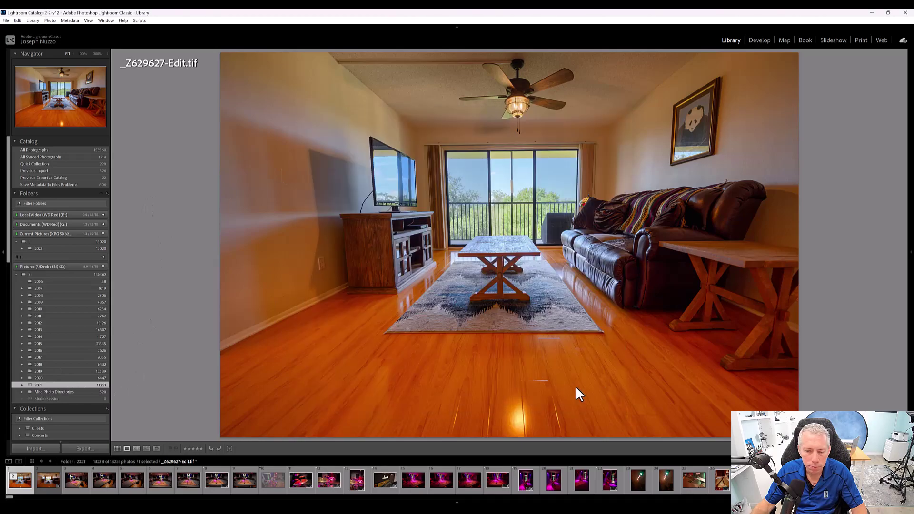
- Open the 2021-09-26 Tampa Zoo folder under 2021 and select manatee photo _NZ74252.NEF
left_click(22, 385)
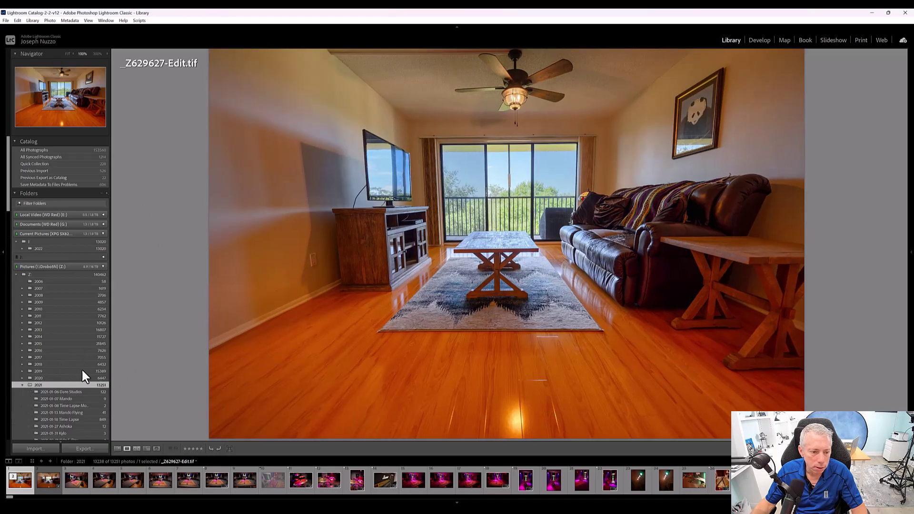
scroll(76, 367, "down", 10)
key("z")
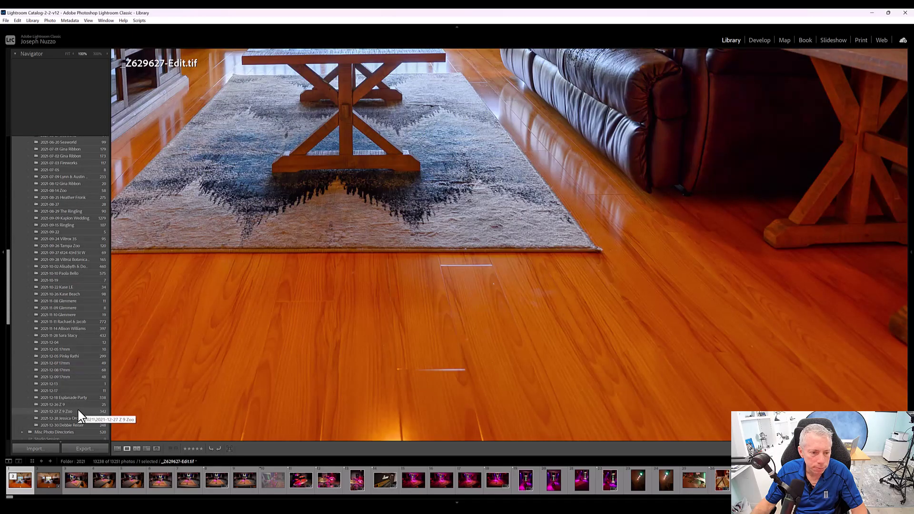
left_click(60, 245)
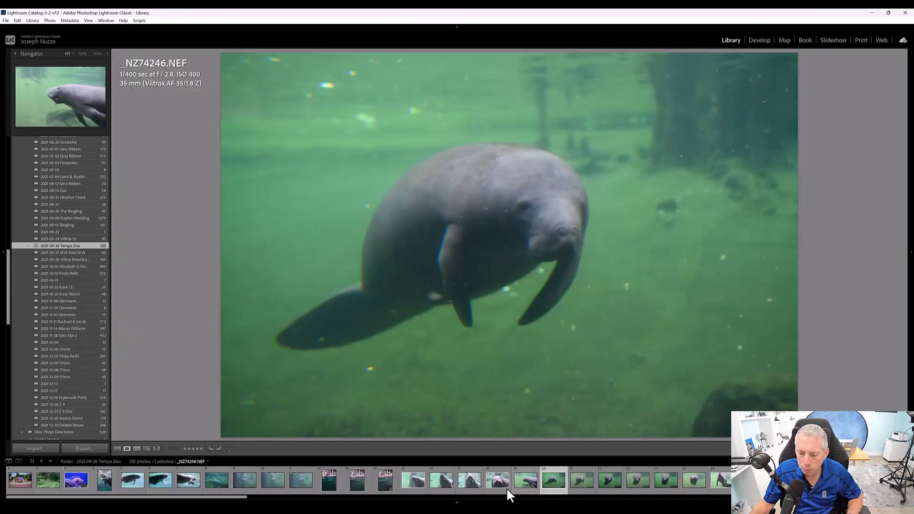
left_click(713, 484)
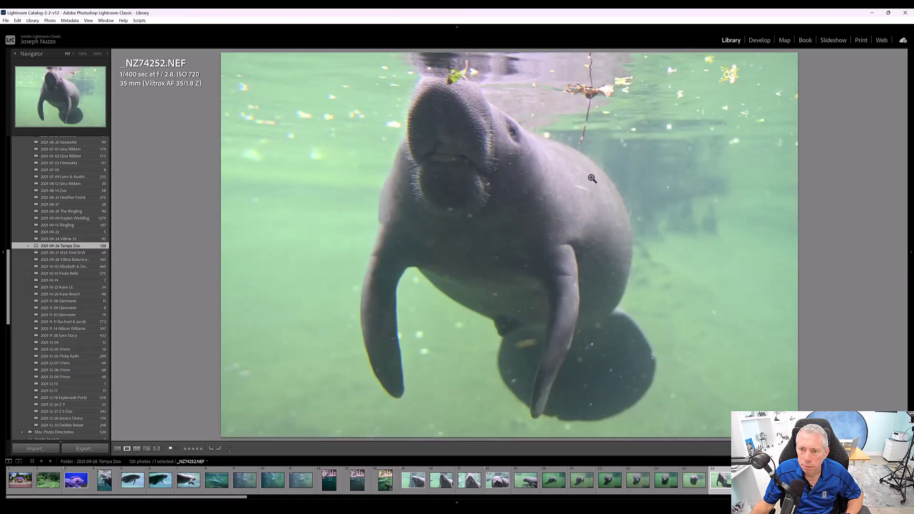
- Run Excire Search by Example Photo from _NZ74252.NEF across the whole catalog
left_click(33, 20)
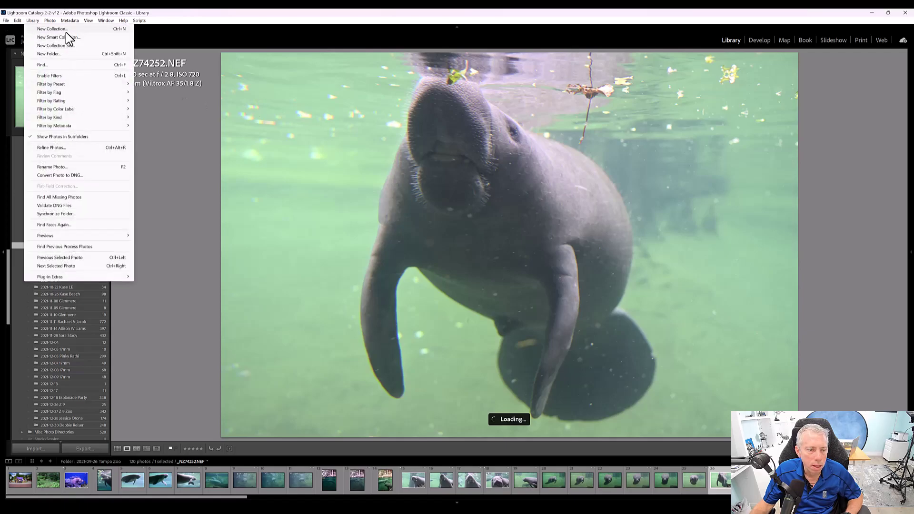
mouse_move(91, 278)
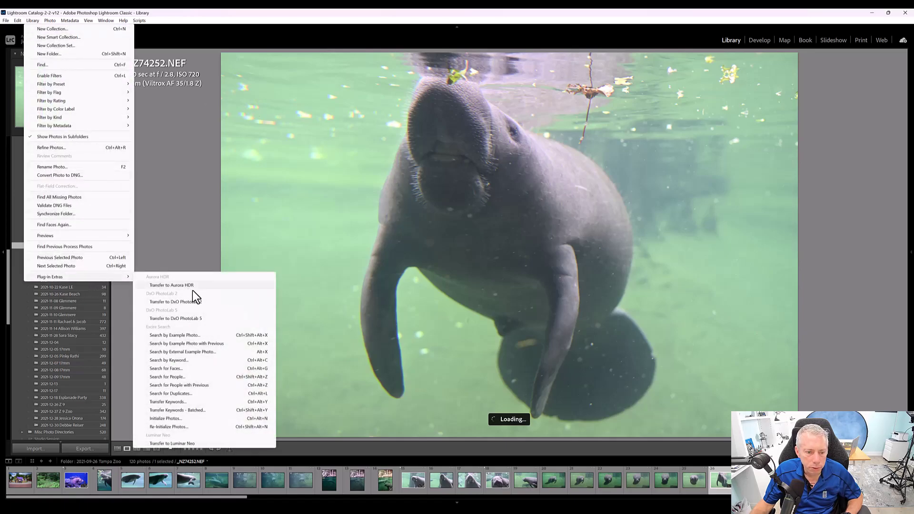
left_click(221, 335)
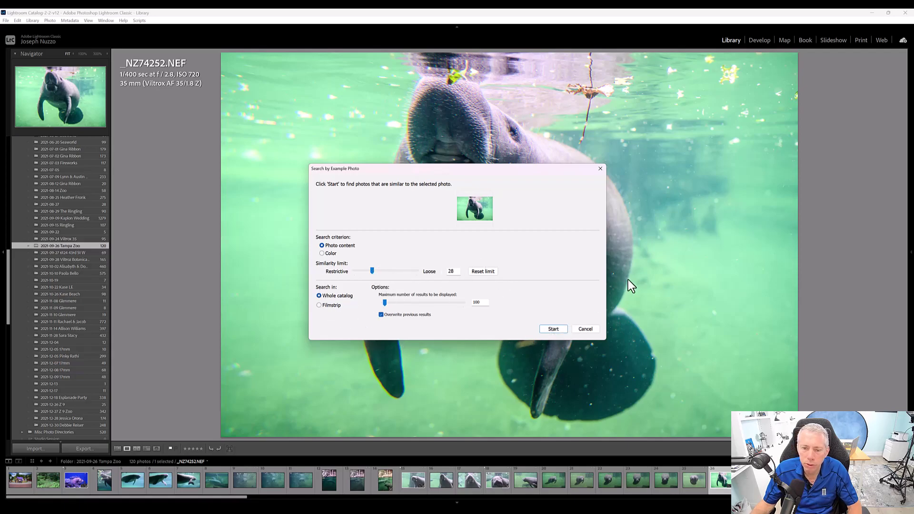
key("Escape")
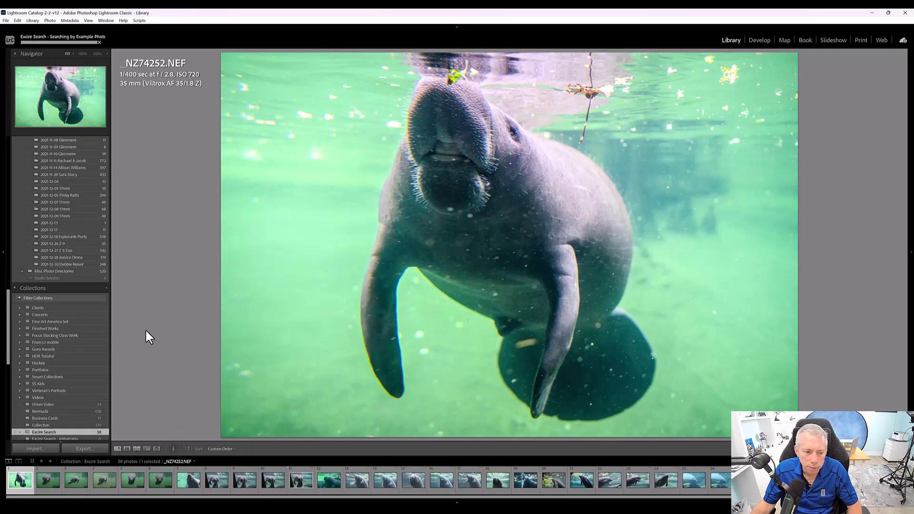
- Show the 38 results in Grid view, then preview _NZ74248.NEF and the third result
key("g")
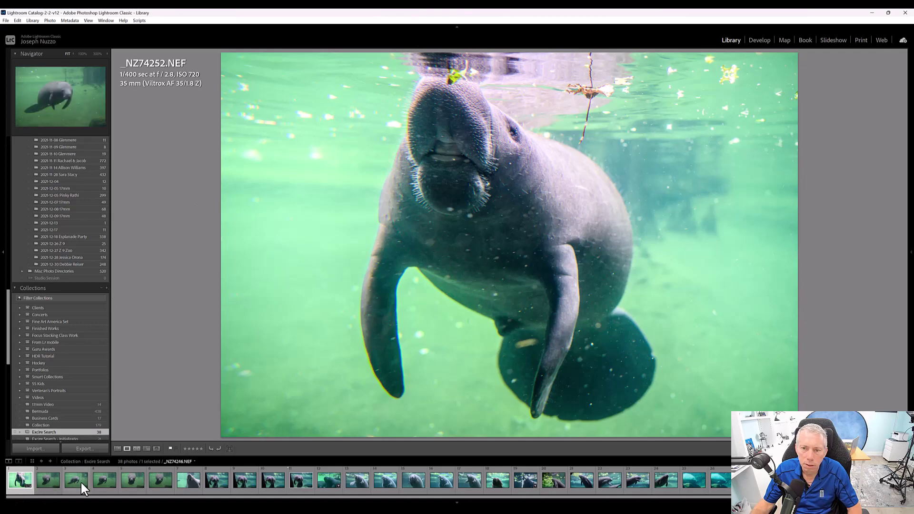
left_click(44, 488)
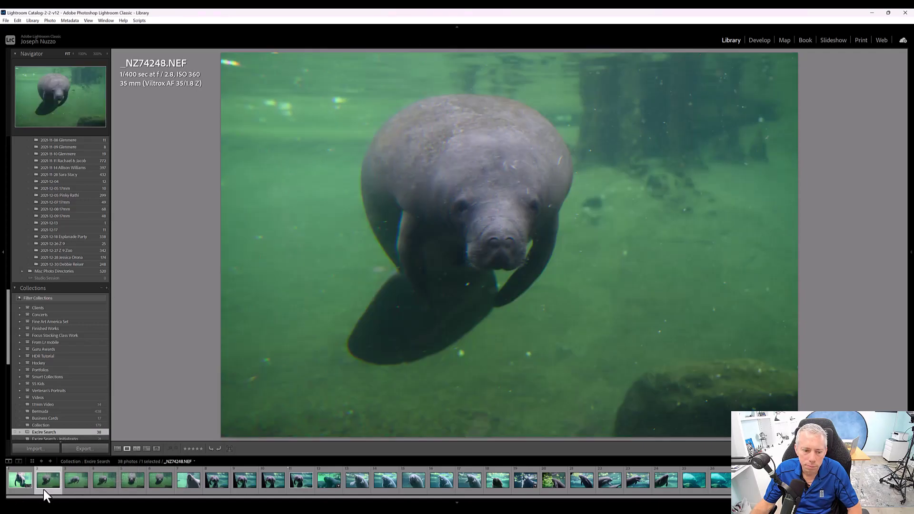
left_click(76, 490)
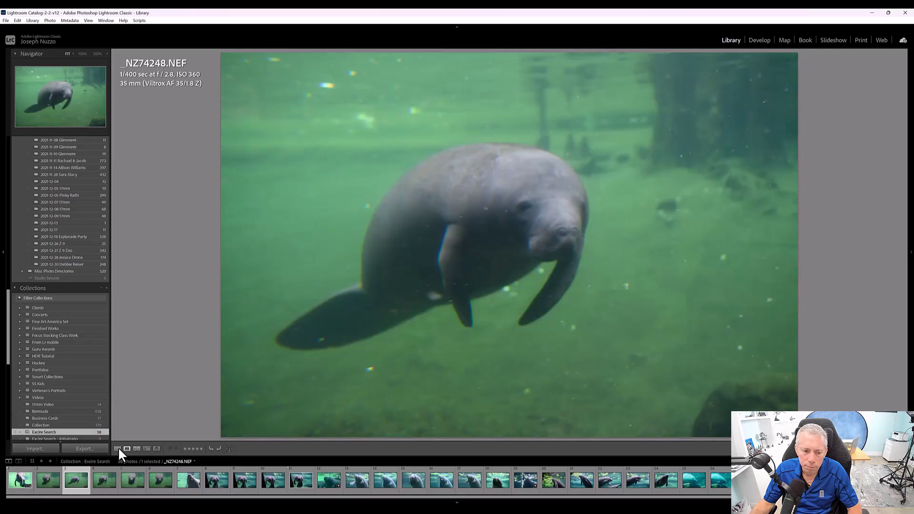
- Open the orangutan result large and step forward through the dolphin and manatee results to _Z623217.NEF
key("g")
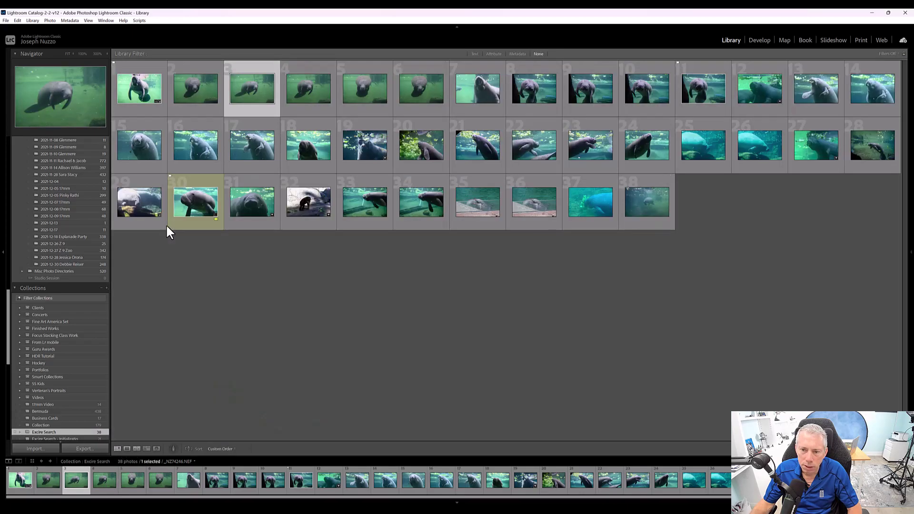
double_click(309, 201)
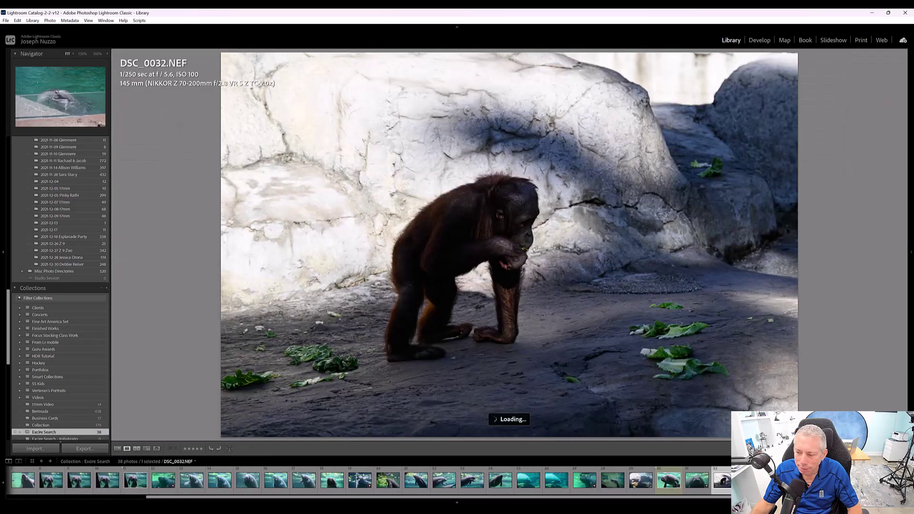
key("Right")
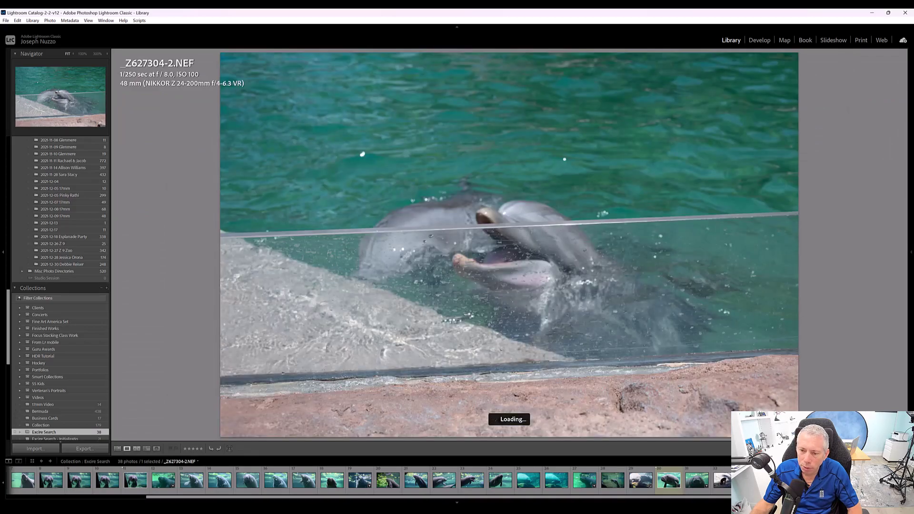
key("Right")
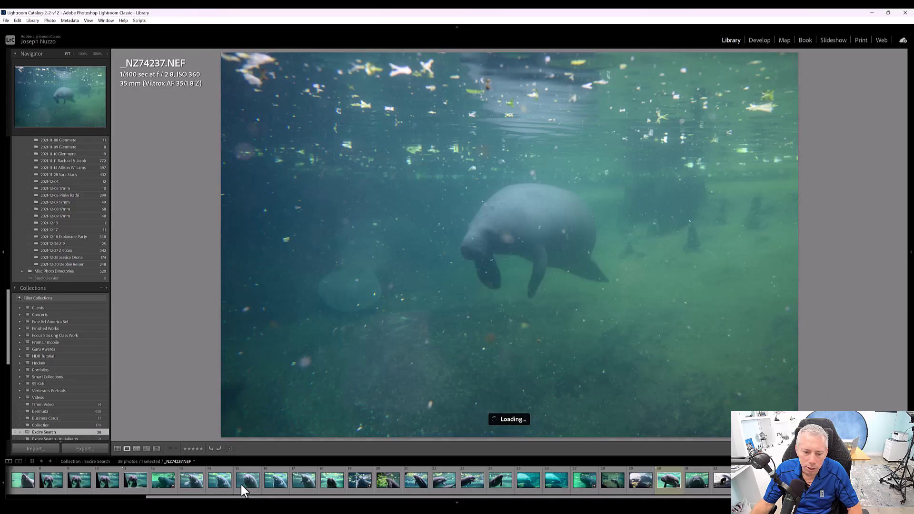
key("Right")
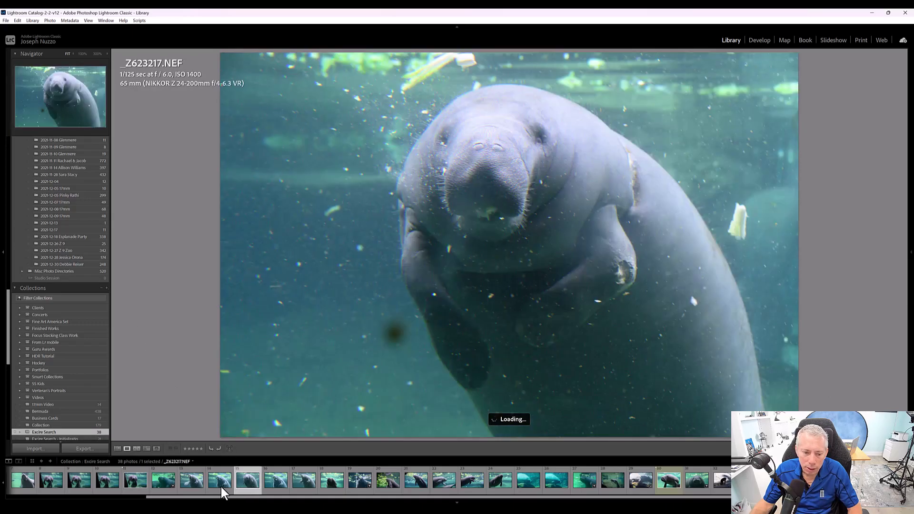
- Step back through results 13 to 9, ending on manatee photo _Z623235.NEF
left_click(190, 480)
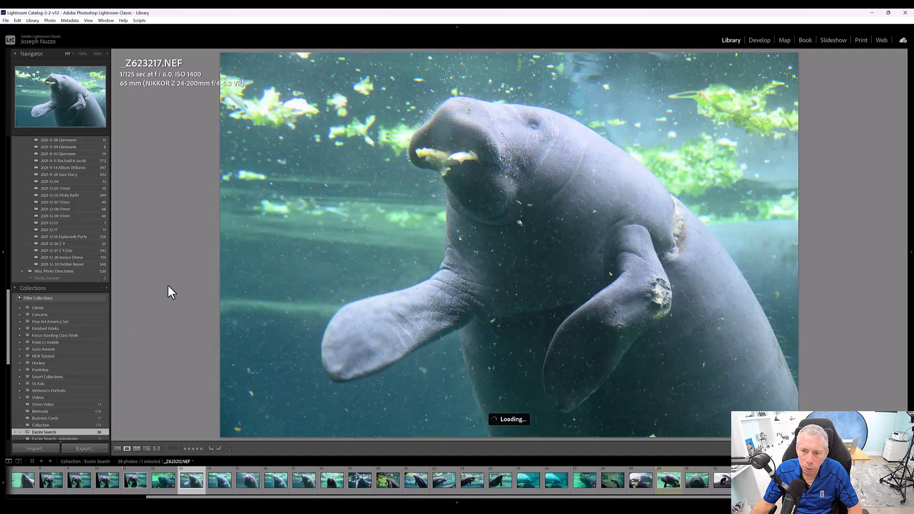
left_click(162, 480)
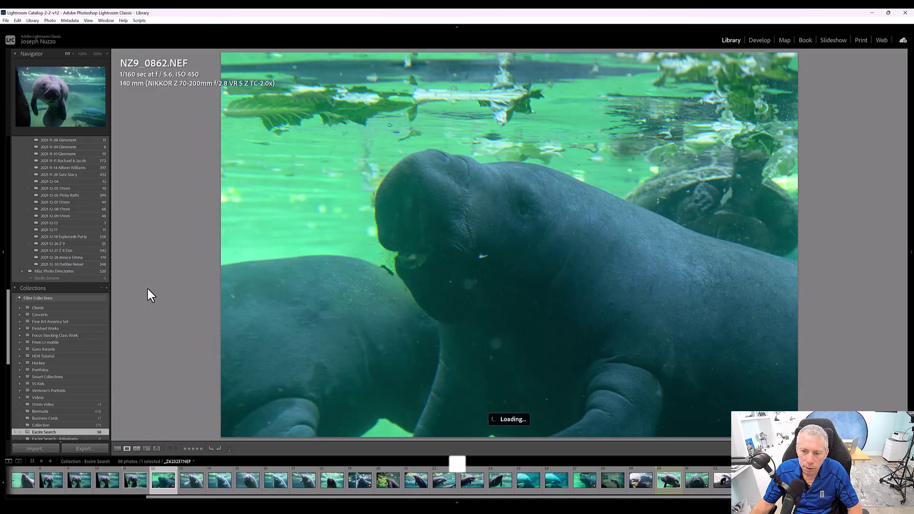
key("Left")
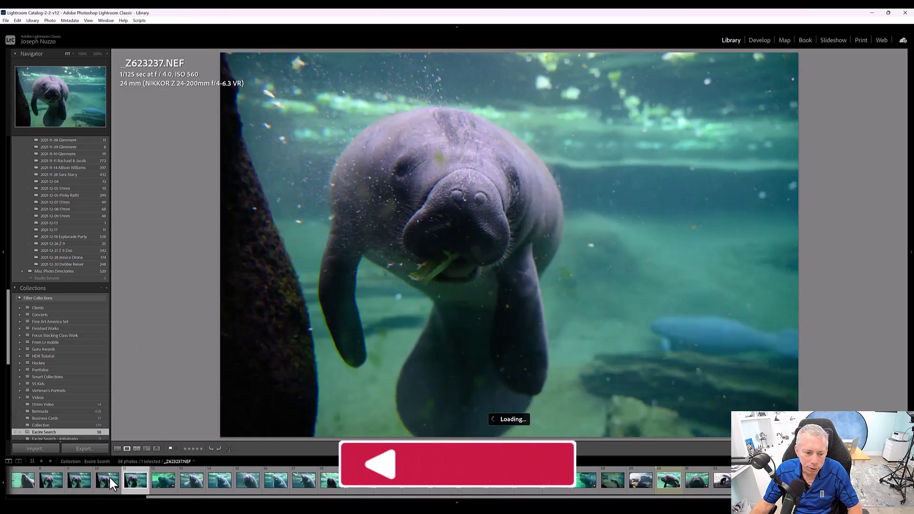
left_click(108, 478)
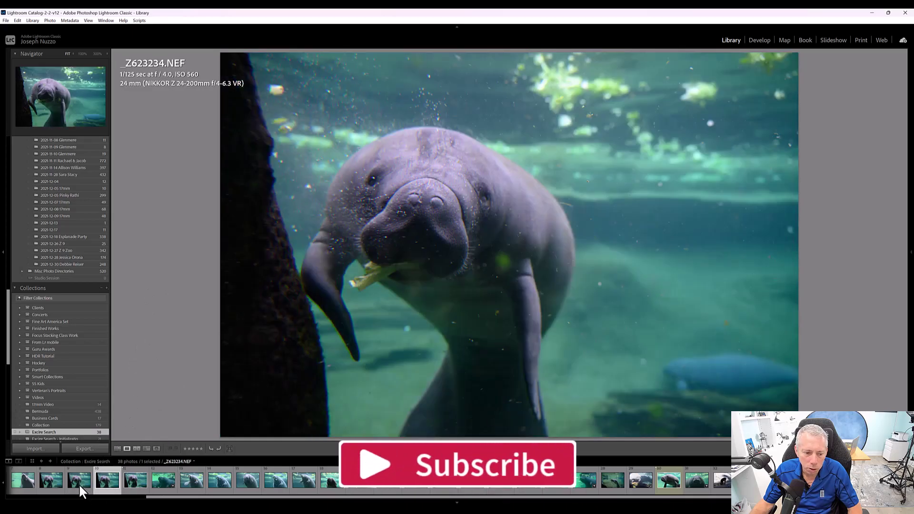
left_click(79, 483)
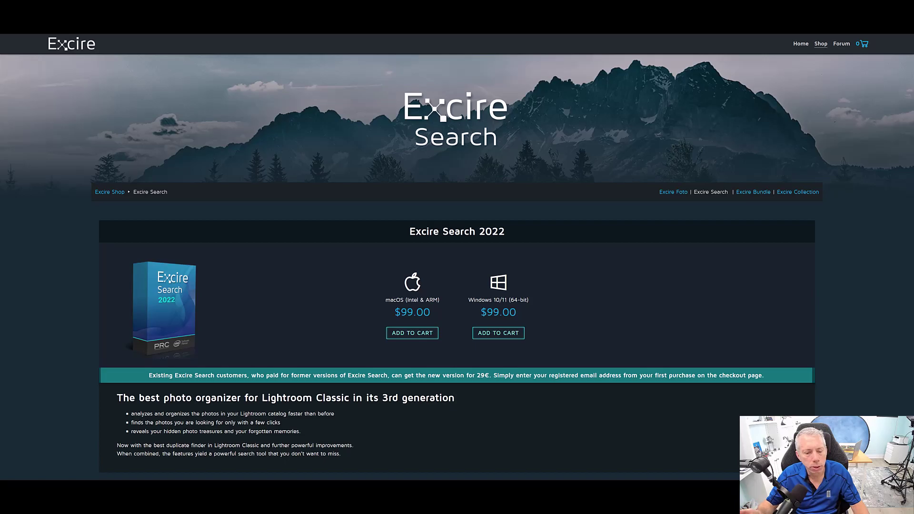
scroll(367, 314, "down", 8)
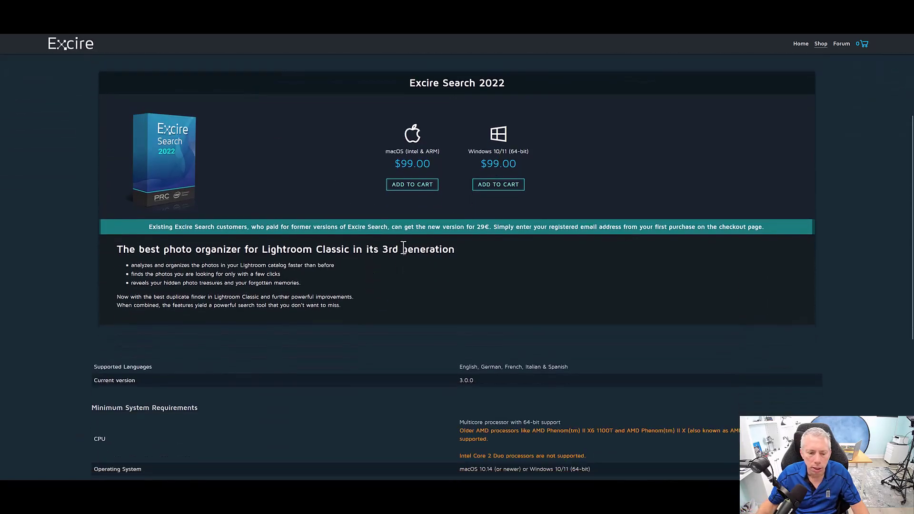
scroll(381, 248, "up", 3)
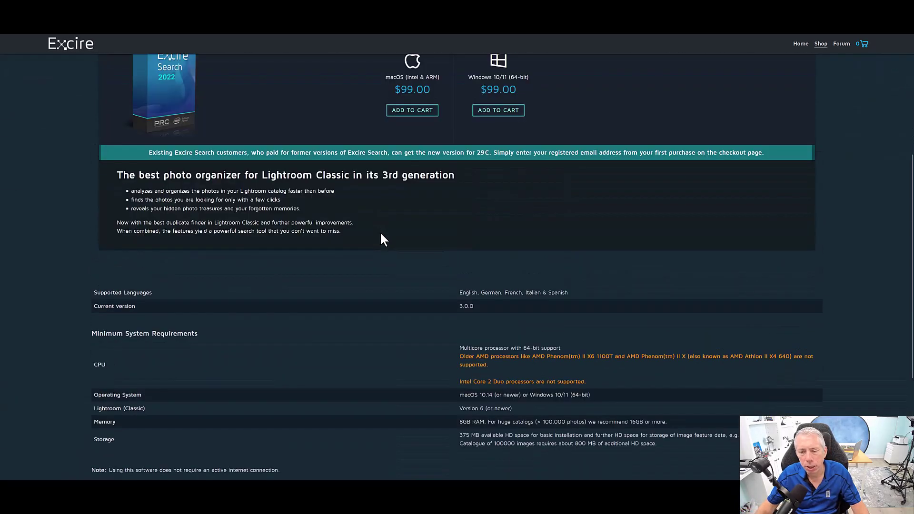
scroll(380, 234, "up", 5)
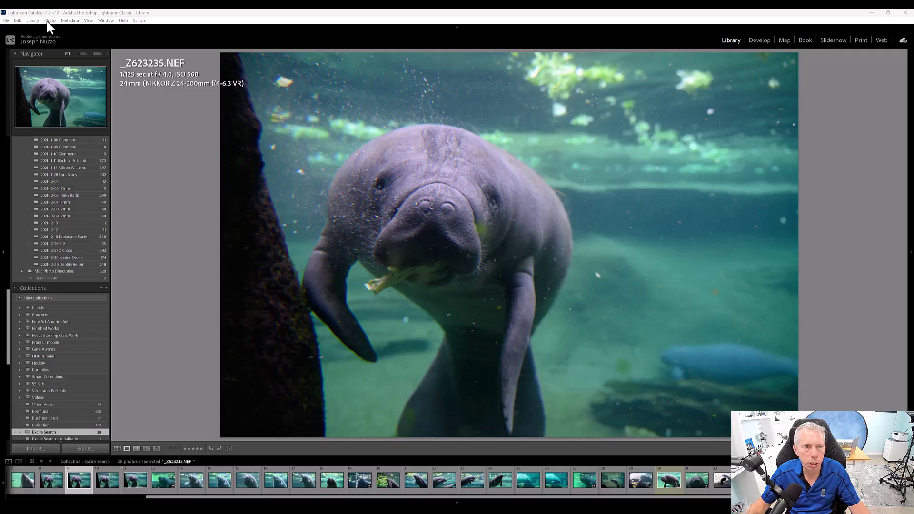
- Bring up the Library menu's Plug-in Extras list with the Excire Search commands
left_click(30, 20)
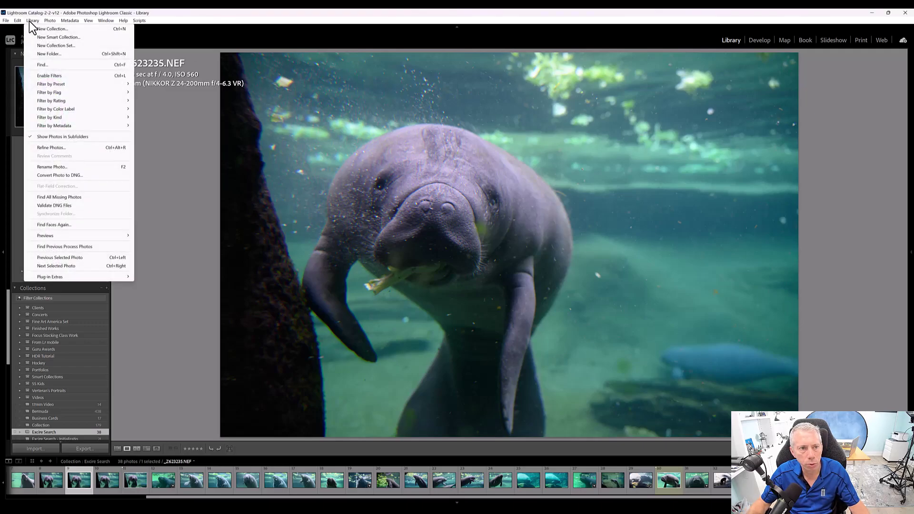
mouse_move(97, 277)
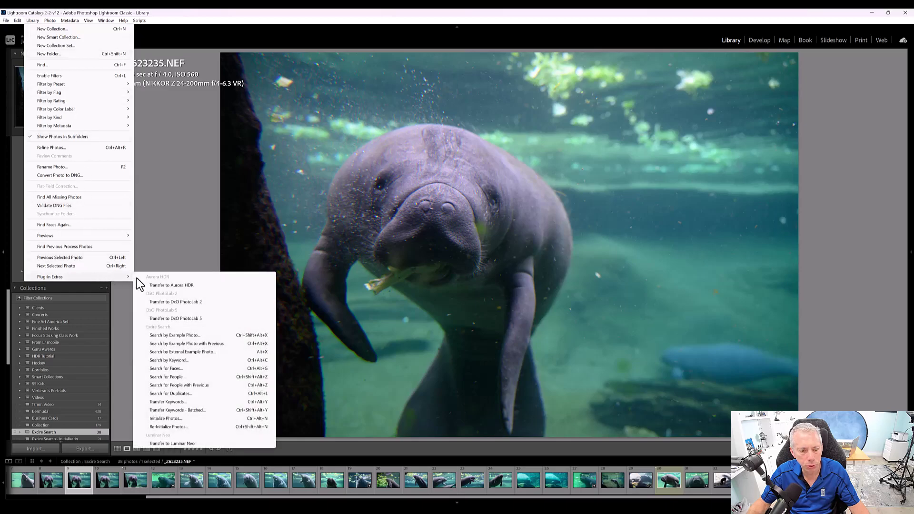